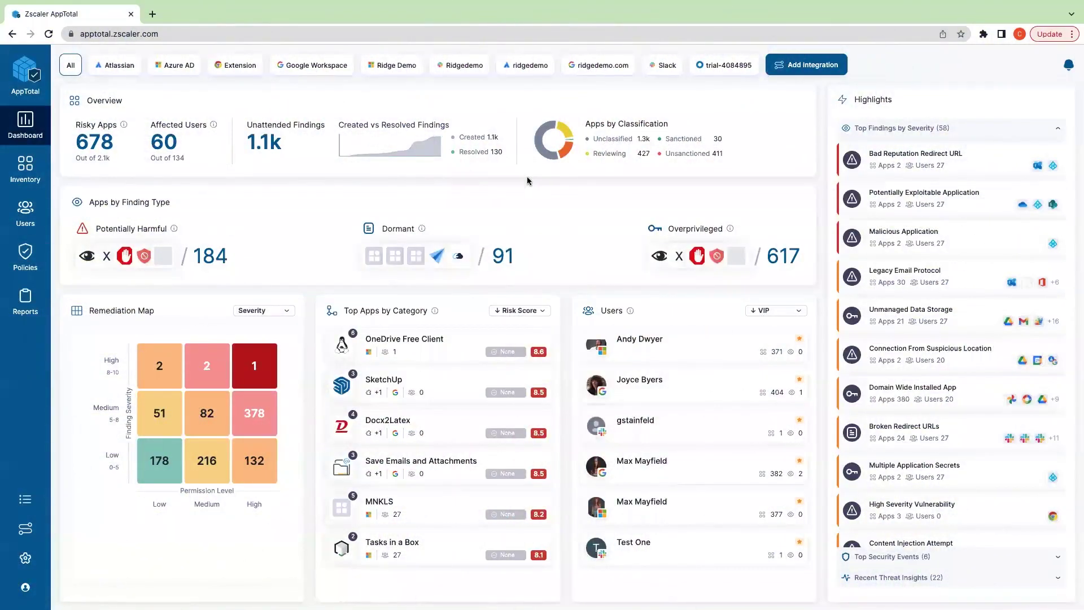
# - Locate the Potentially Harmful count of 184 apps on the Dashboard
pyautogui.moveTo(431, 138)
# - Open the inventory of 184 potentially harmful apps and clear its Enabled and Potentially Harmful filters
pyautogui.click(208, 255)
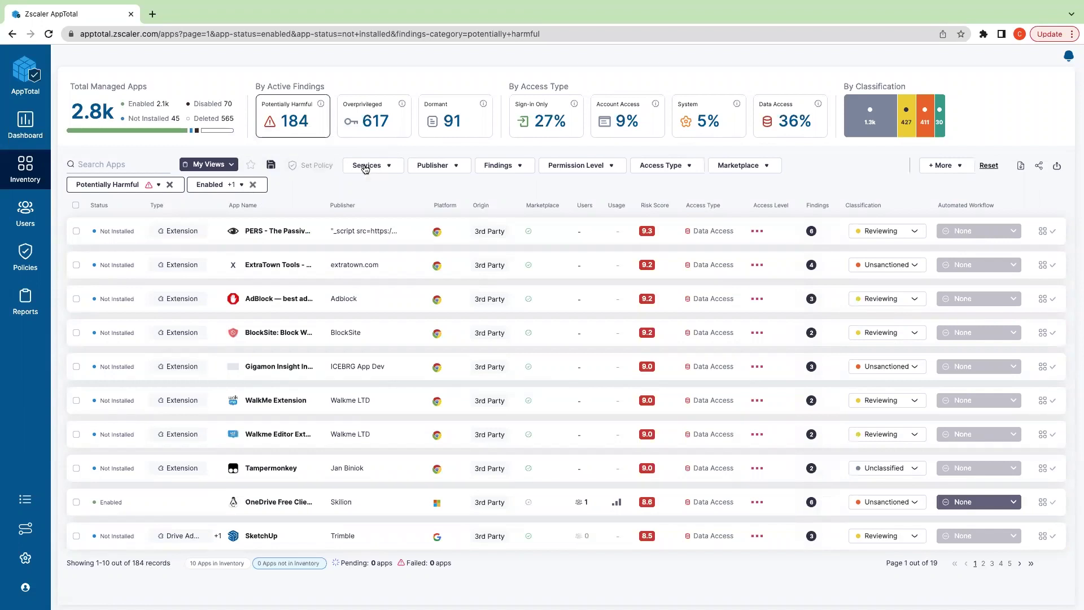
pyautogui.click(253, 185)
pyautogui.click(170, 185)
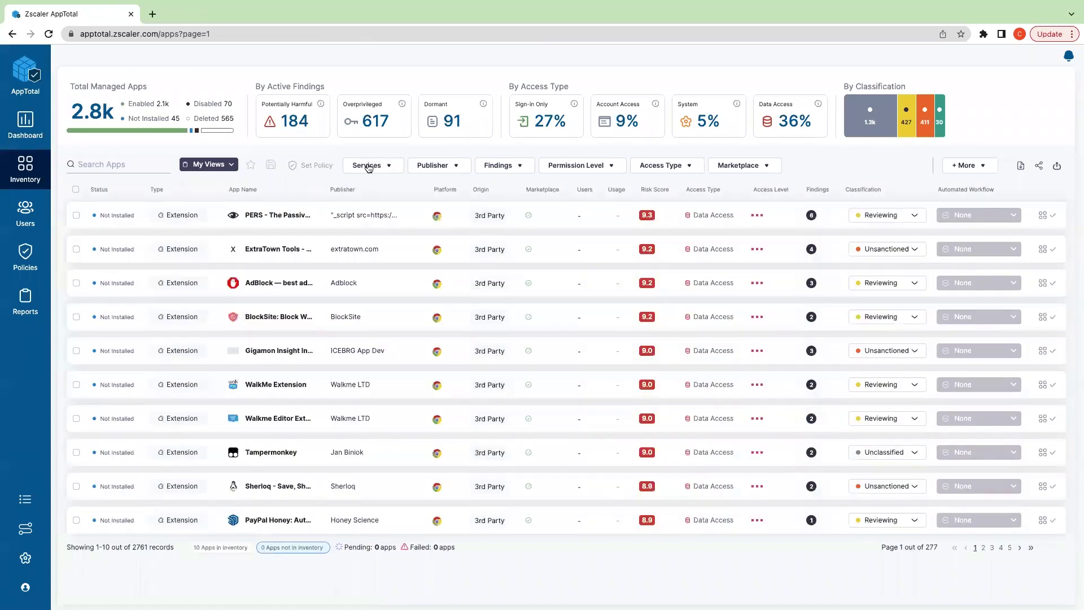
# - Filter the inventory to the Exchange service and High permission level, leaving 61 apps
pyautogui.click(368, 167)
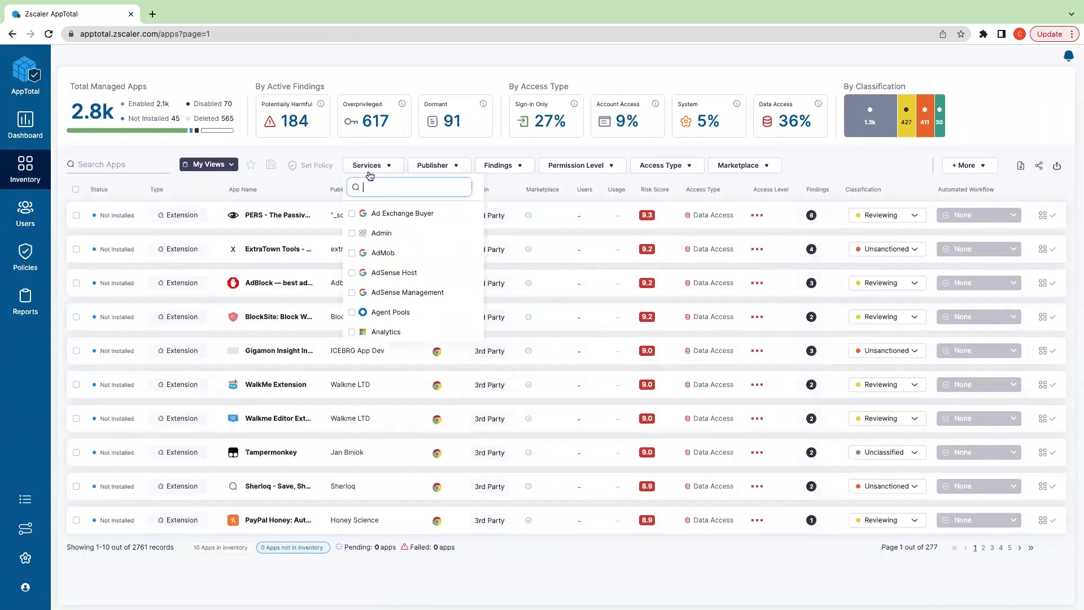
pyautogui.scroll(-3, 391, 242)
pyautogui.scroll(-7, 391, 242)
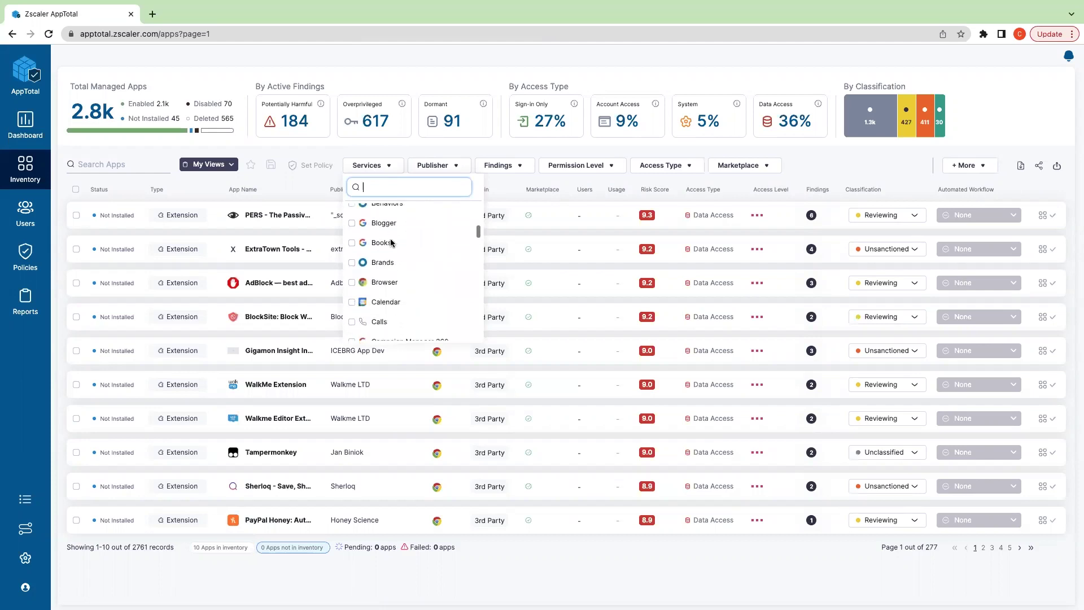
pyautogui.scroll(-3, 393, 248)
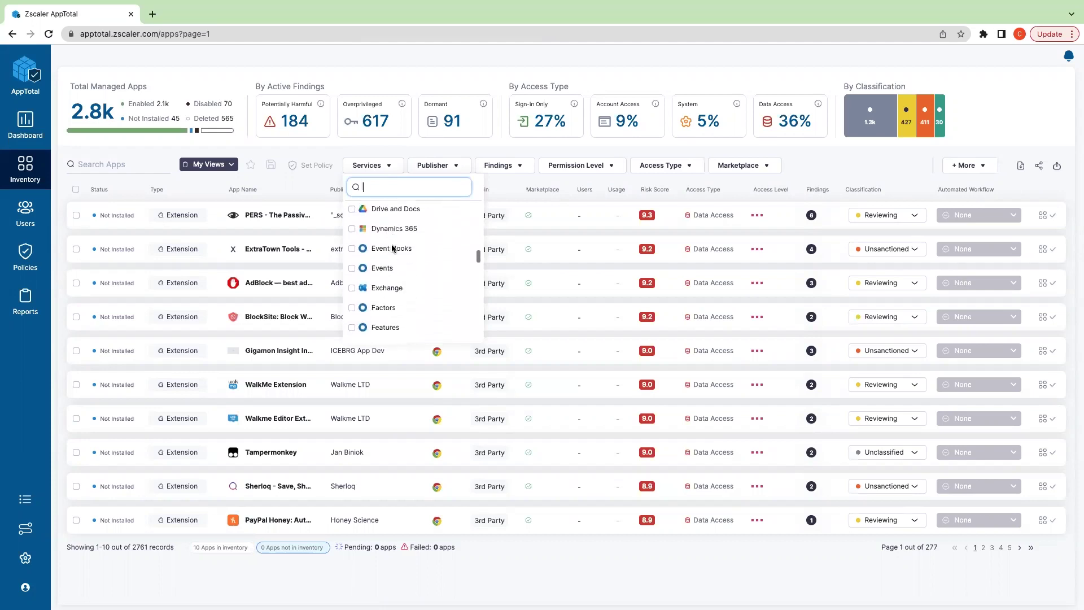
pyautogui.click(351, 278)
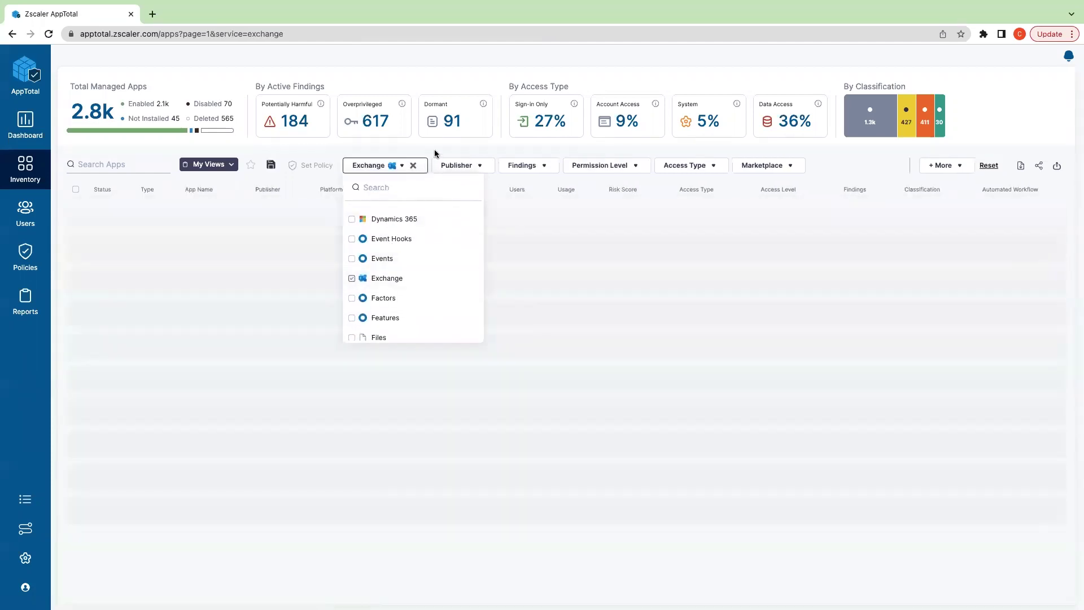
pyautogui.click(607, 167)
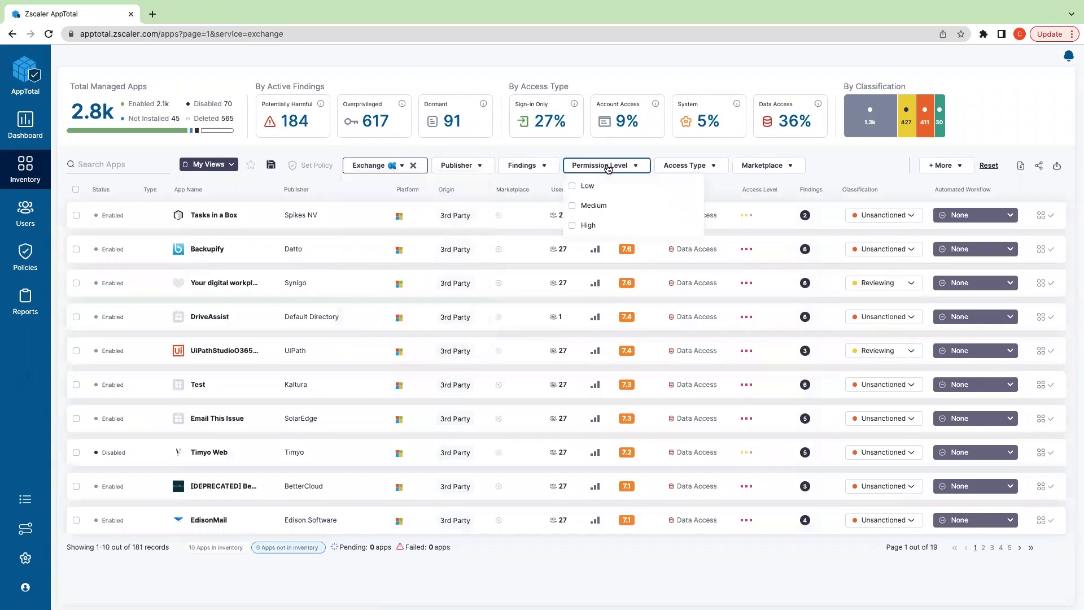
pyautogui.click(572, 226)
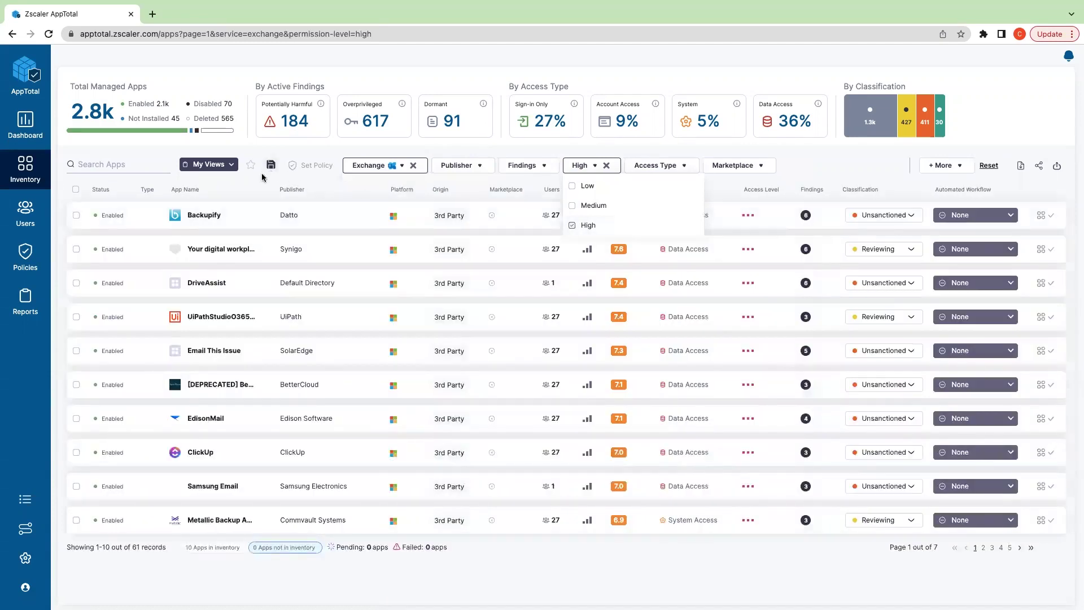
pyautogui.click(248, 182)
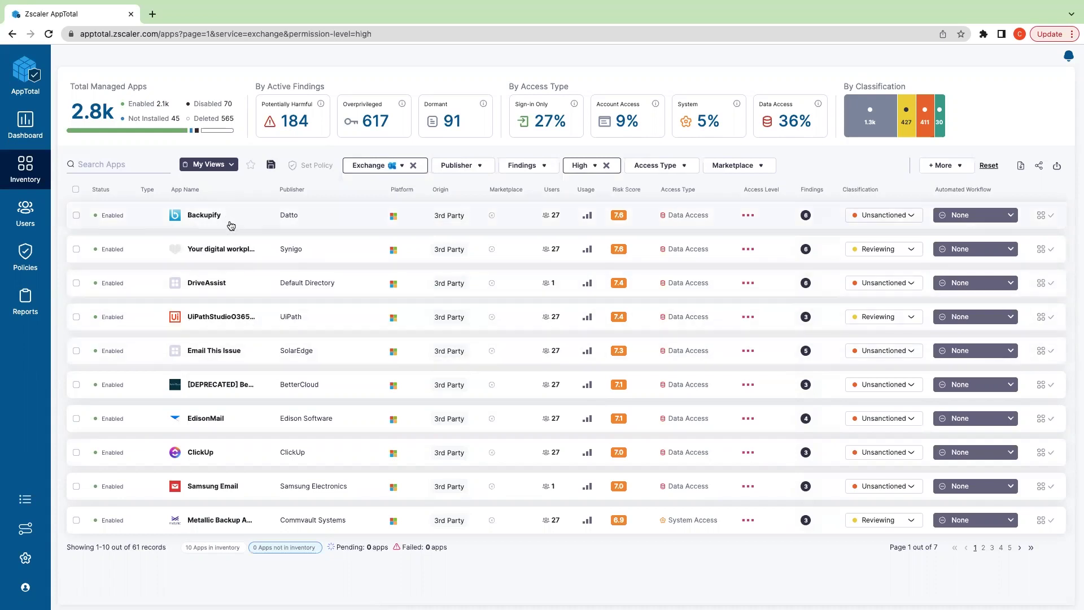
pyautogui.click(76, 215)
pyautogui.click(76, 273)
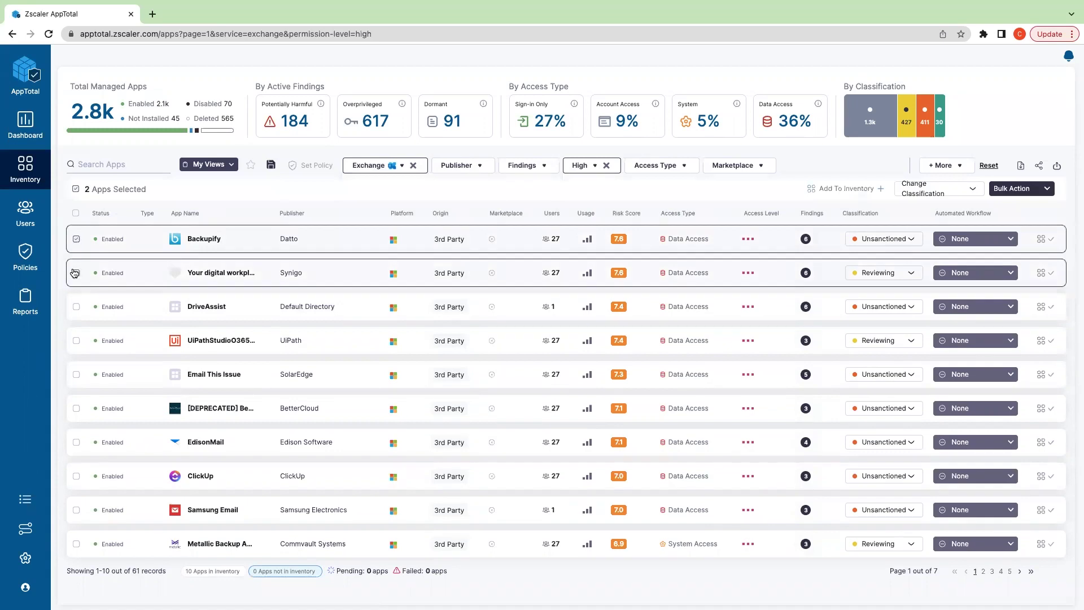
pyautogui.click(75, 242)
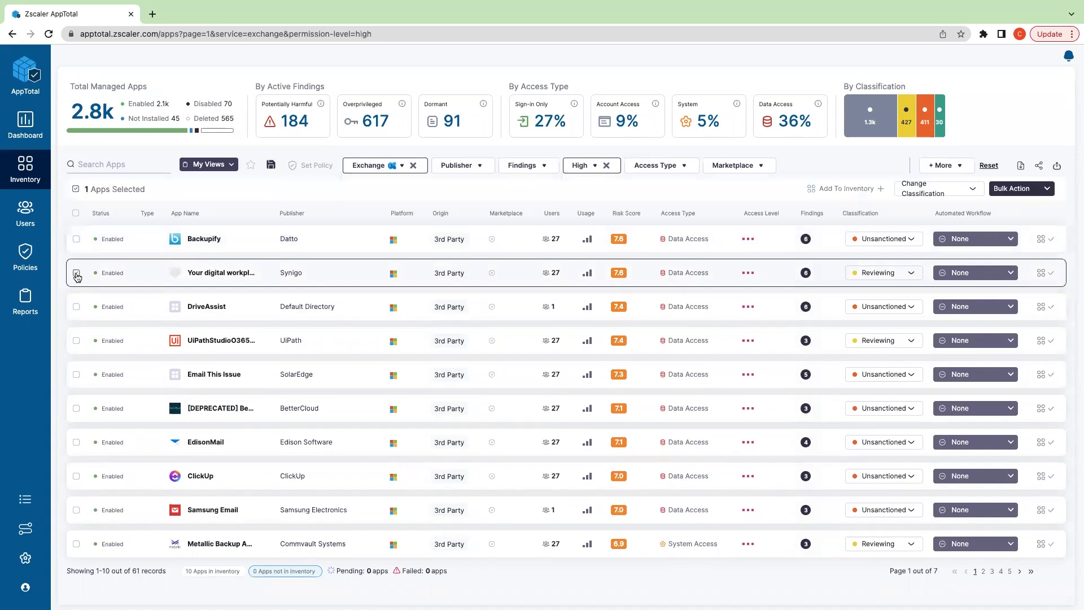
pyautogui.click(76, 273)
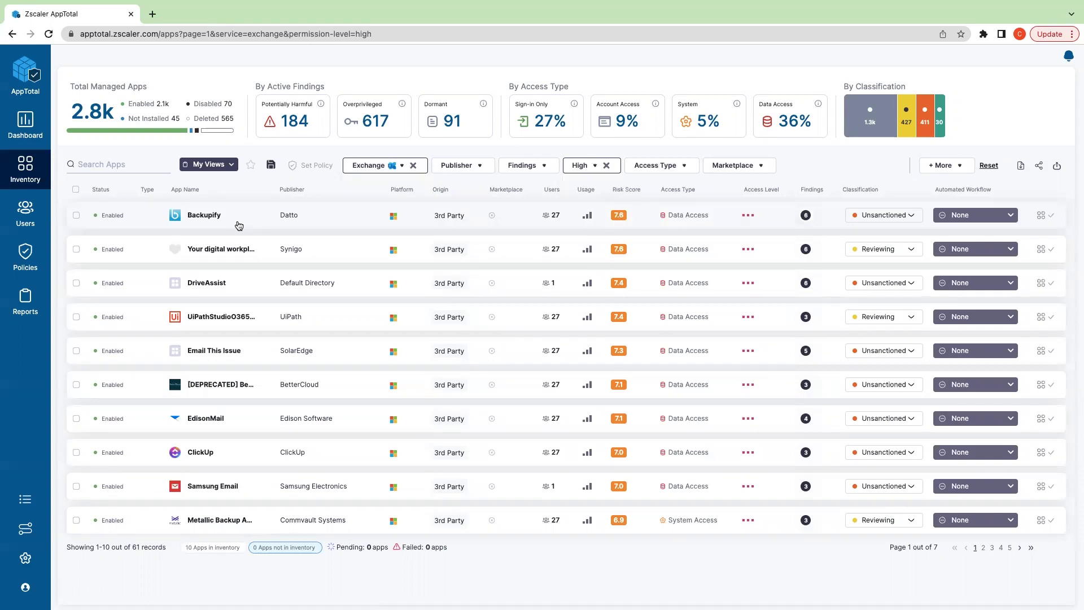
# - Open Backupify's overview and review its 7.6 risk score and six findings
pyautogui.click(238, 225)
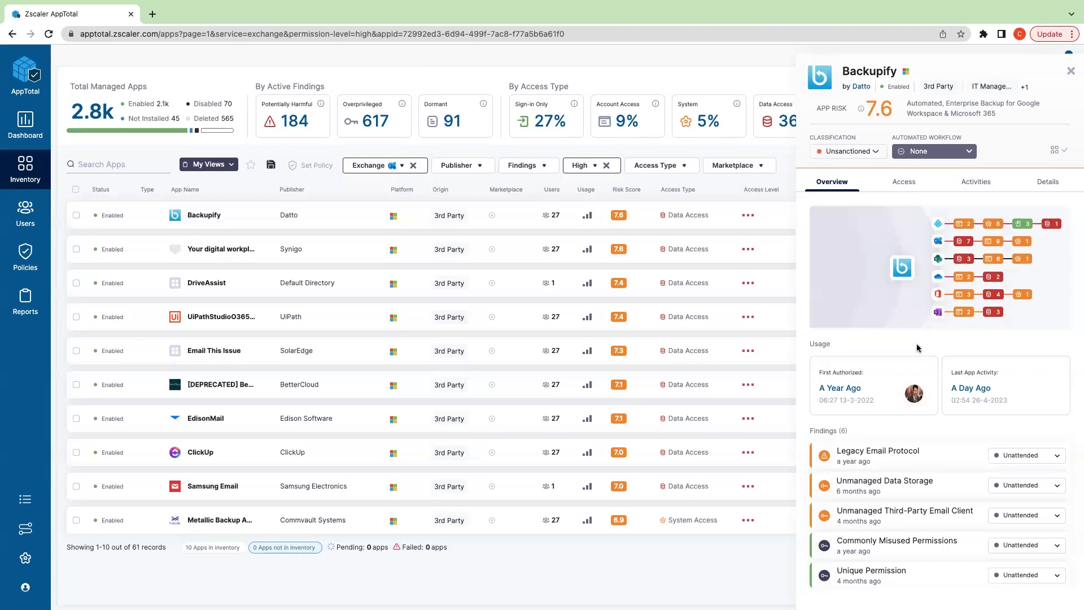
pyautogui.scroll(-1, 903, 363)
pyautogui.moveTo(916, 381)
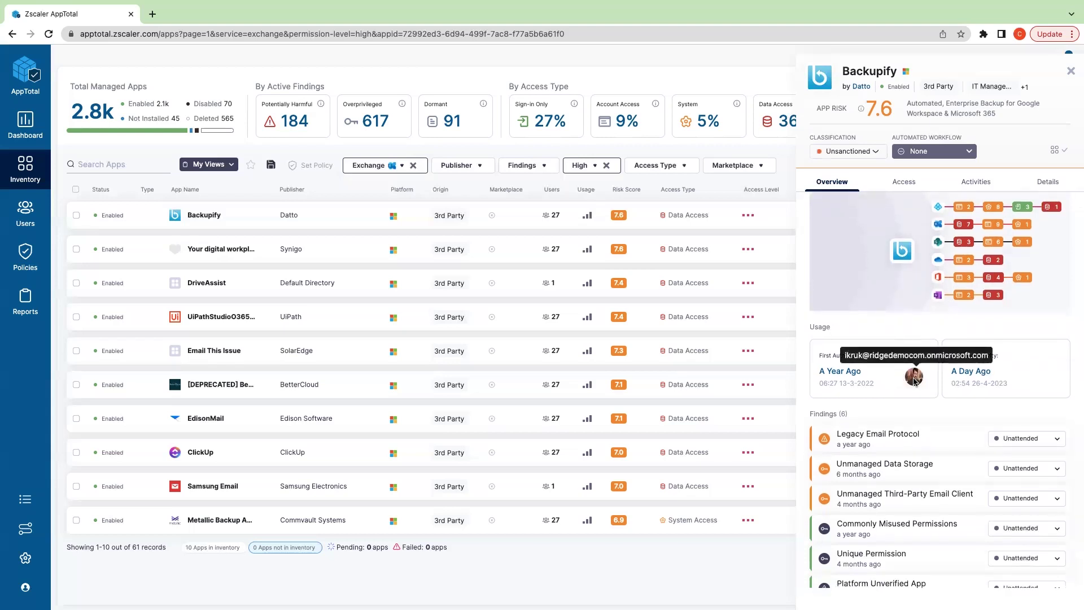
pyautogui.scroll(-1, 836, 407)
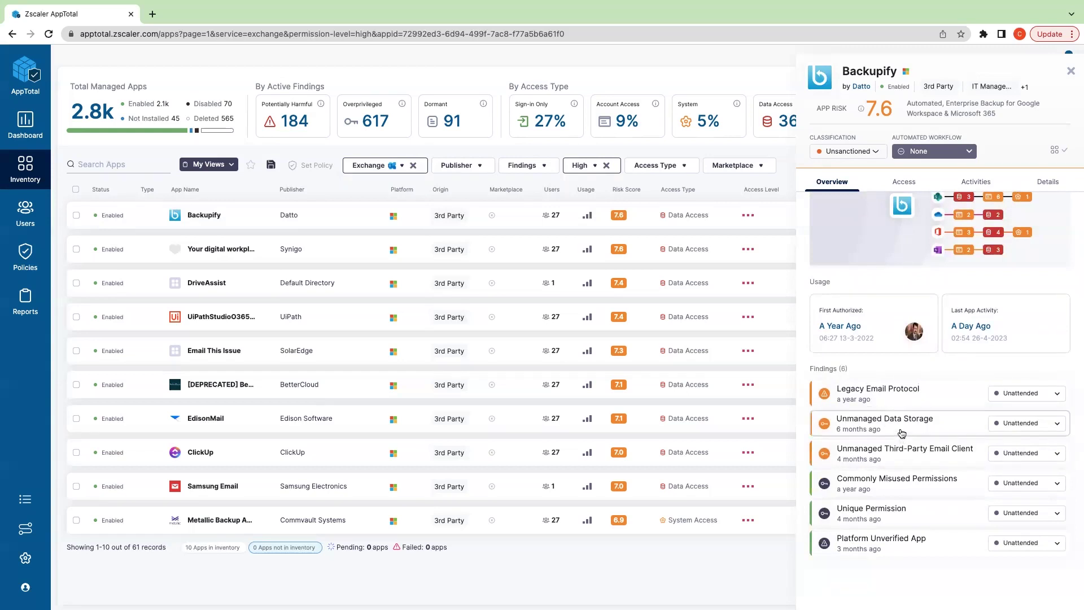
# - Change the status of Backupify's Unmanaged Data Storage finding to Dismissed
pyautogui.click(902, 433)
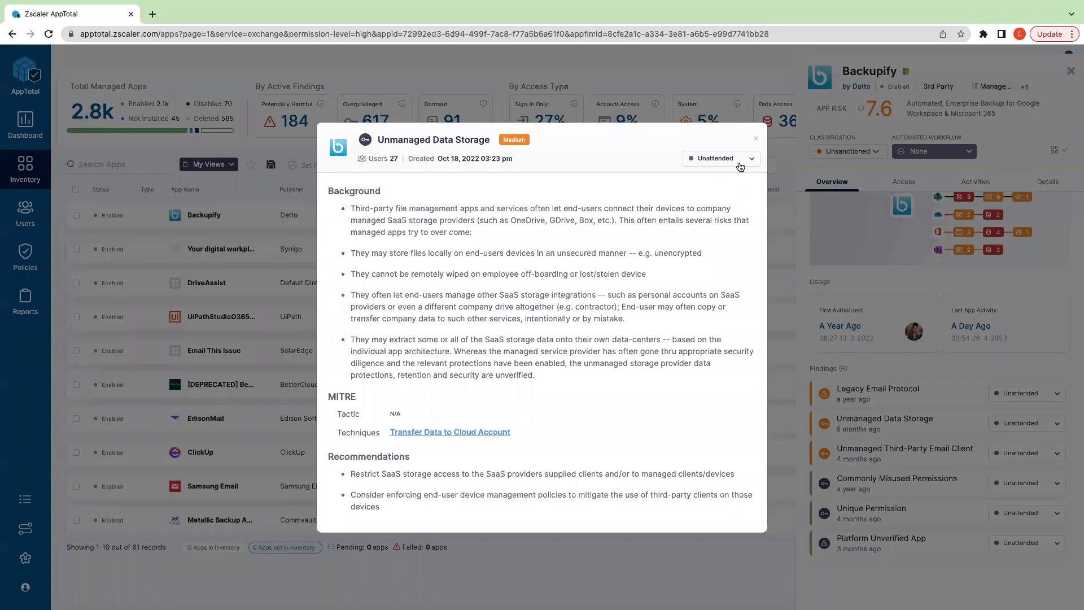
pyautogui.click(740, 165)
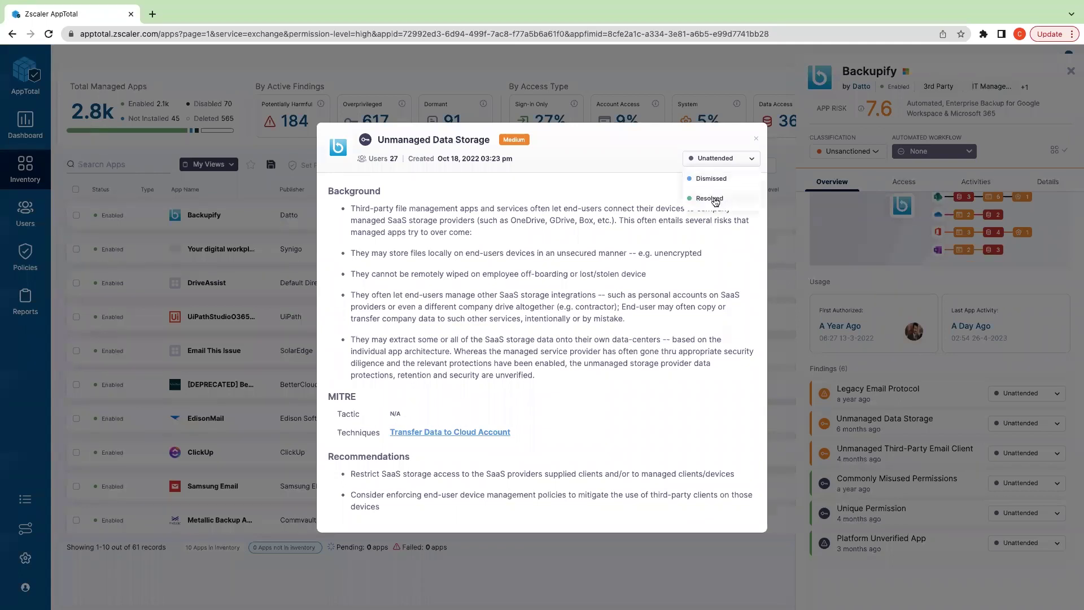
pyautogui.click(714, 181)
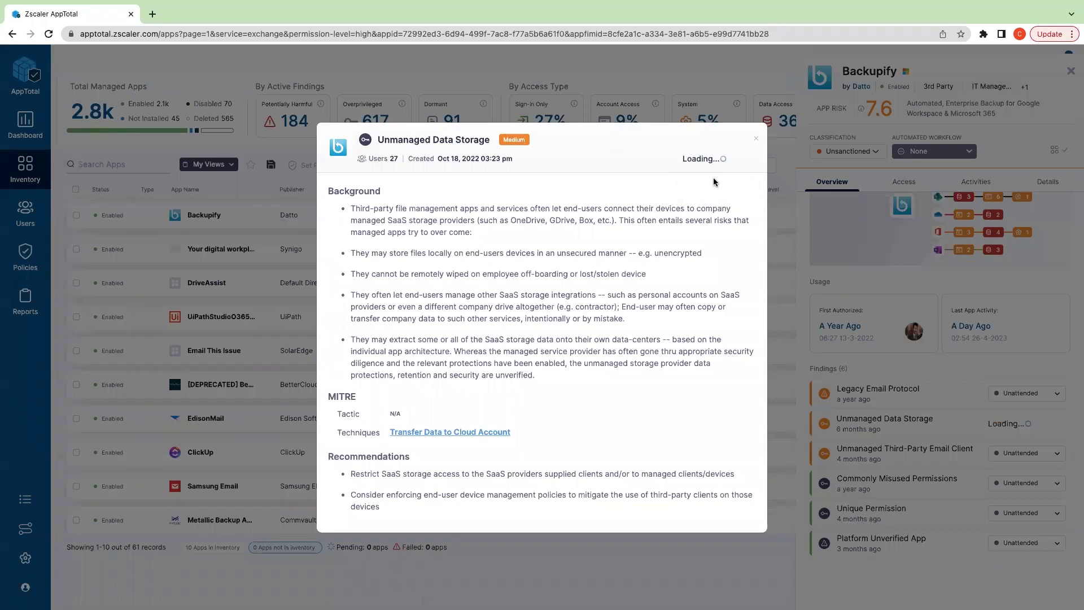
pyautogui.click(756, 138)
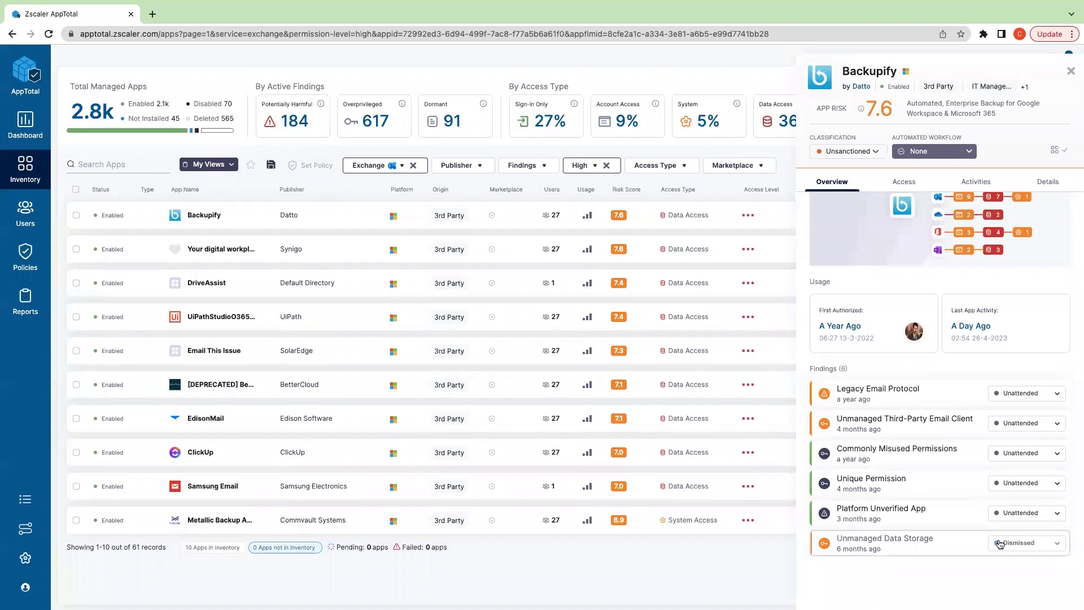
# - Show Backupify's permissions grouped by service and expand the SharePoint group
pyautogui.scroll(2, 859, 346)
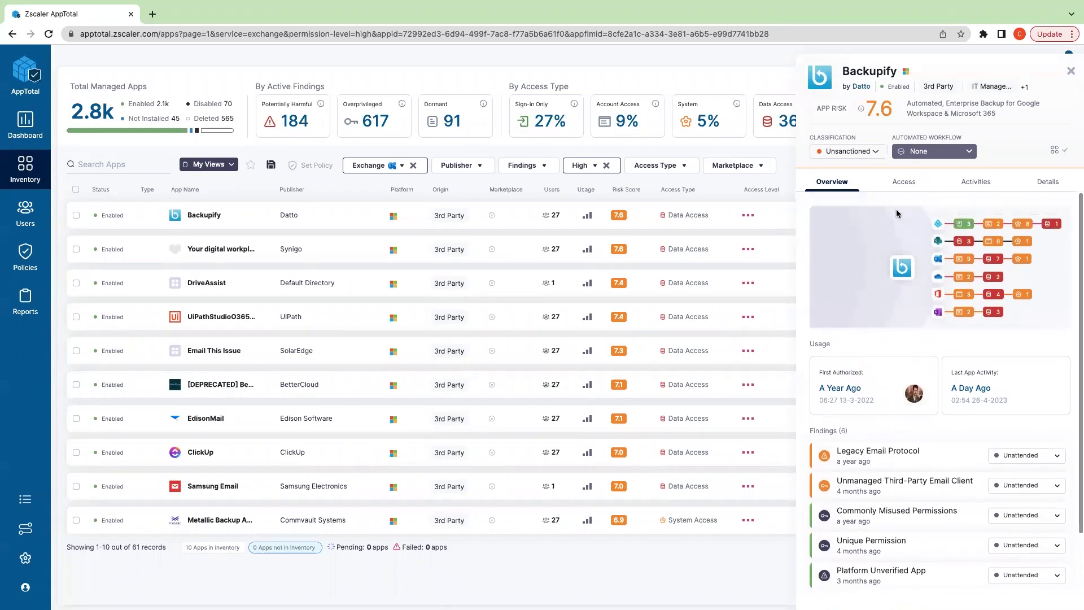
pyautogui.click(903, 182)
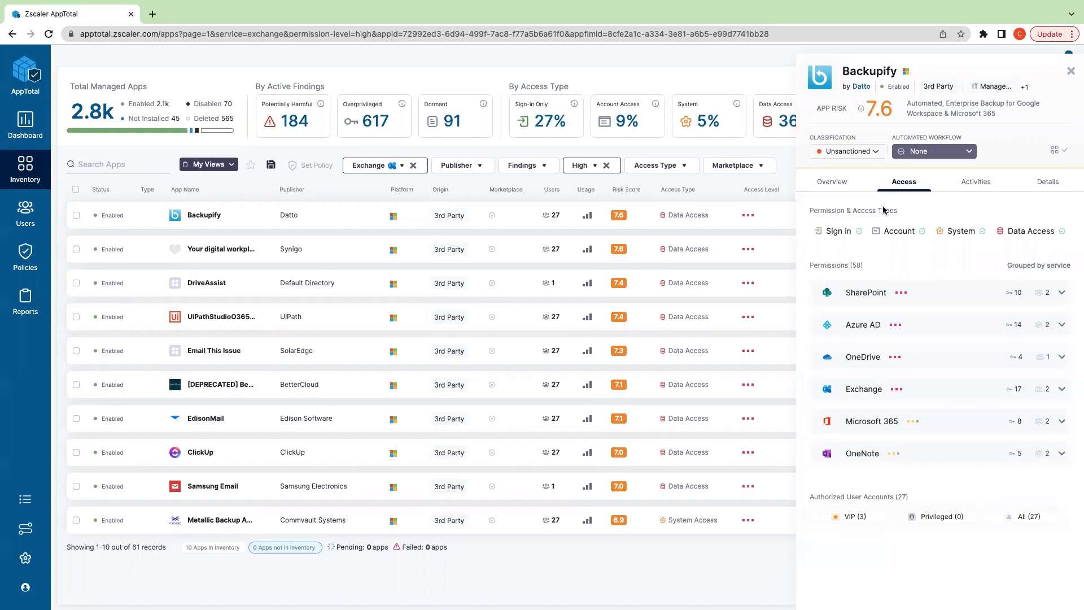
pyautogui.moveTo(845, 233)
pyautogui.click(938, 290)
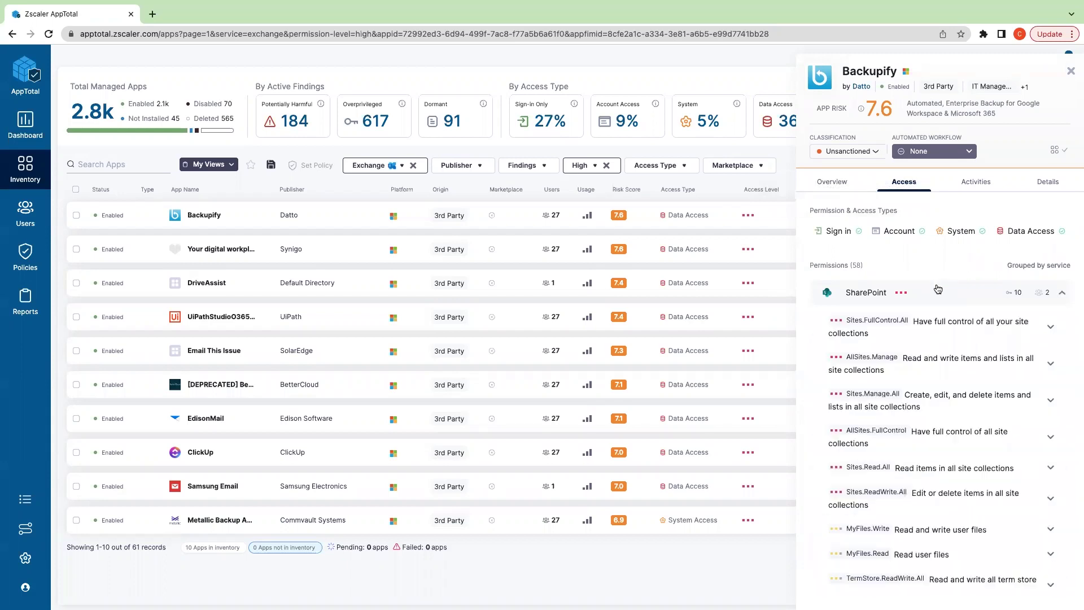
# - Expand the Azure AD permissions group and review its directory and user access
pyautogui.scroll(-4, 938, 290)
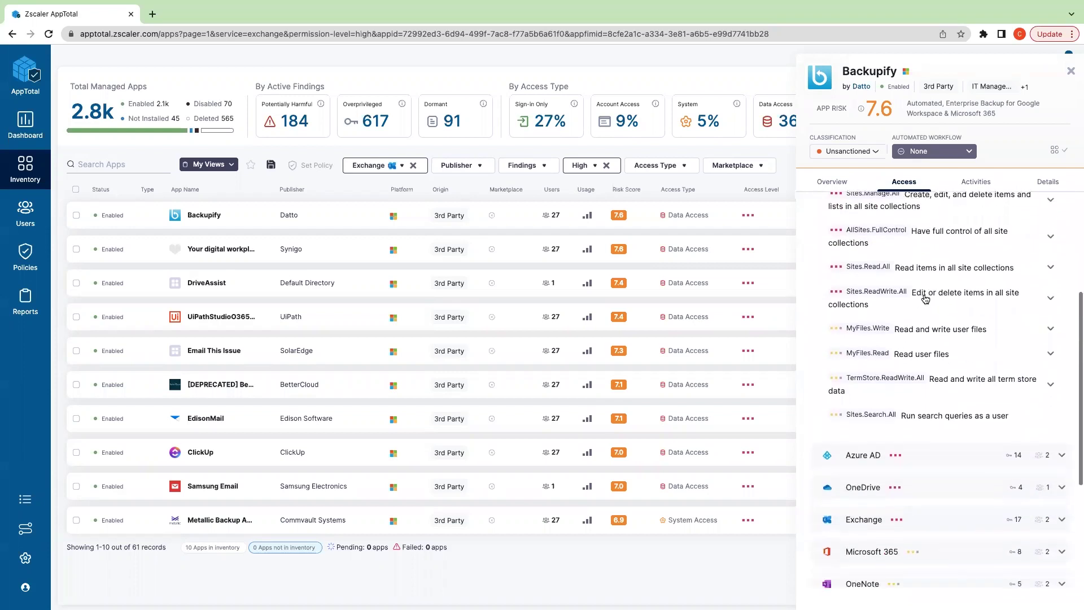
pyautogui.scroll(-1, 925, 298)
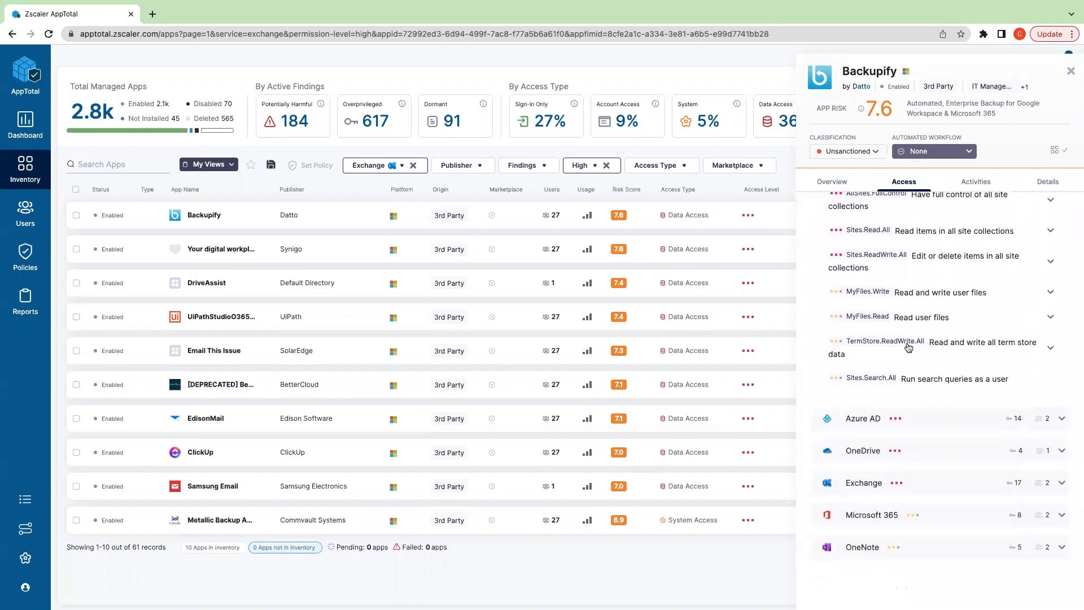
pyautogui.scroll(-1, 908, 346)
pyautogui.click(906, 393)
pyautogui.scroll(-5, 908, 396)
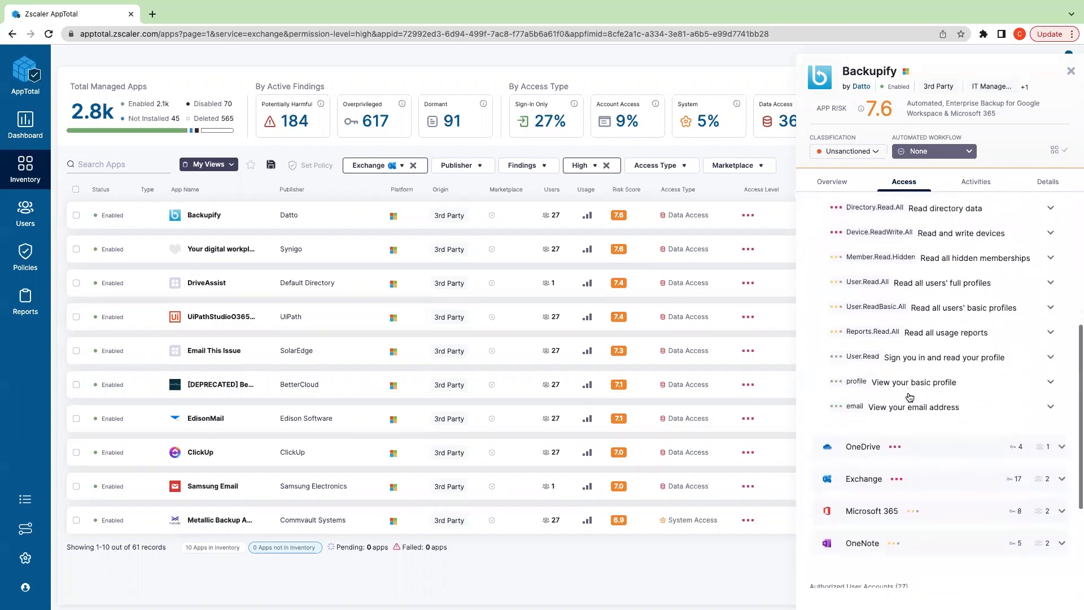
pyautogui.scroll(-3, 909, 397)
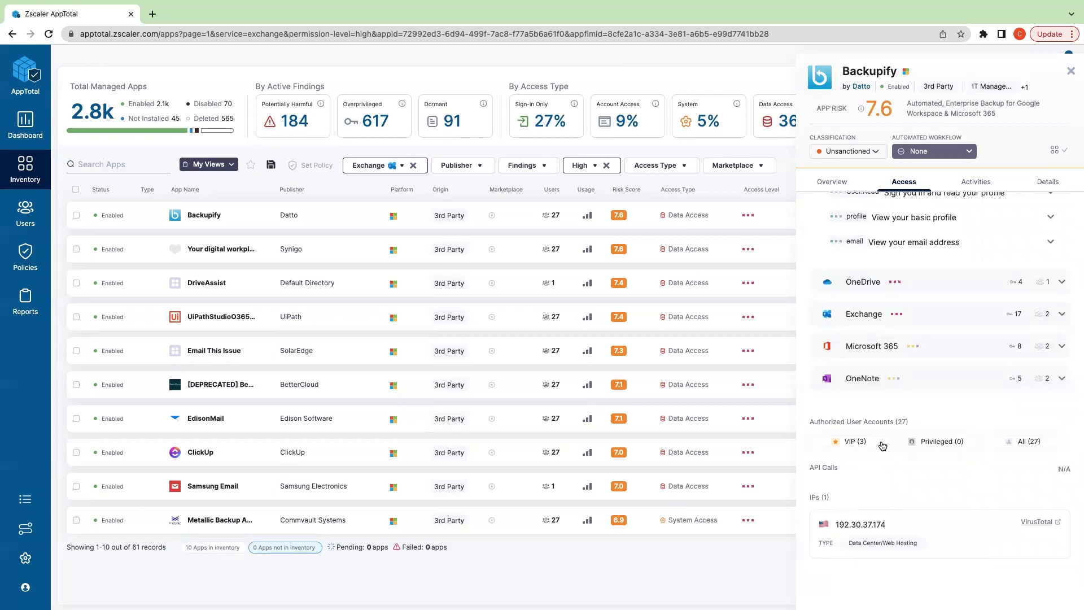
pyautogui.scroll(10, 883, 446)
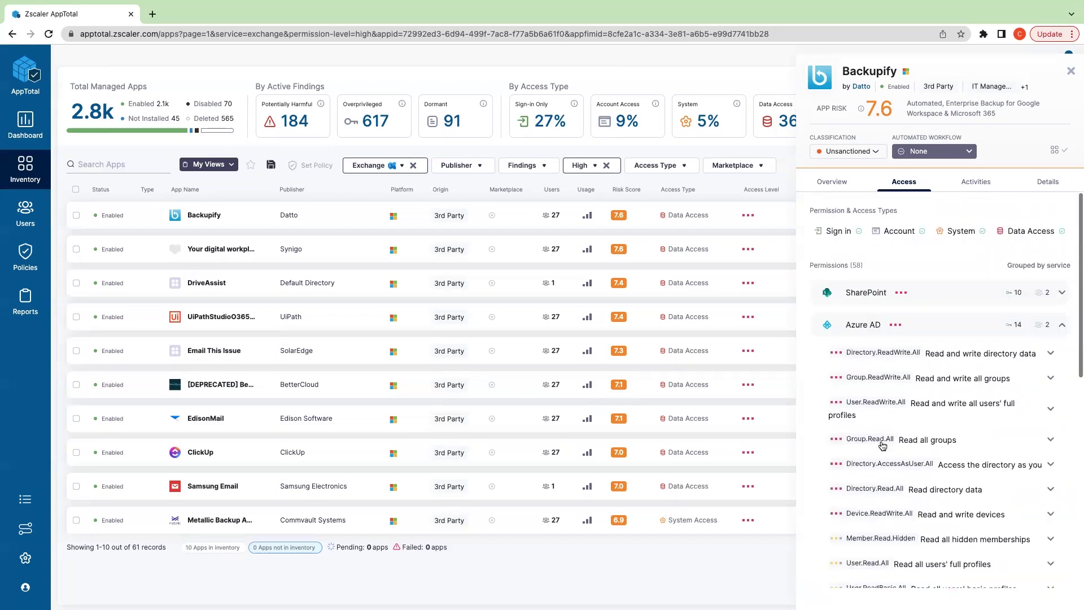
# - Review Backupify's activity history, then expand Data Protection & Privacy in its Details tab
pyautogui.click(972, 186)
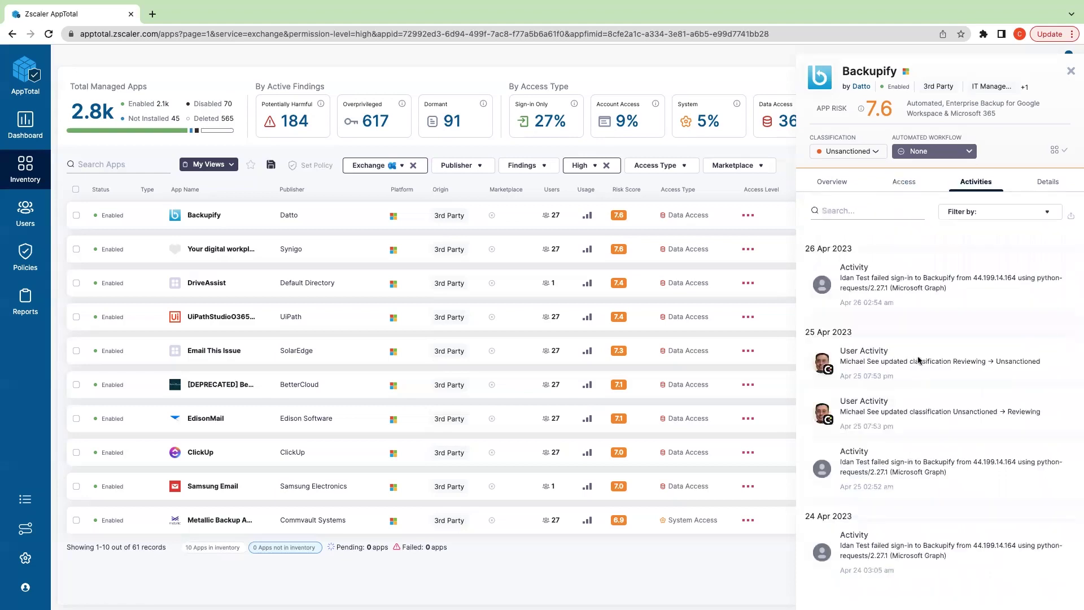
pyautogui.scroll(-2, 916, 302)
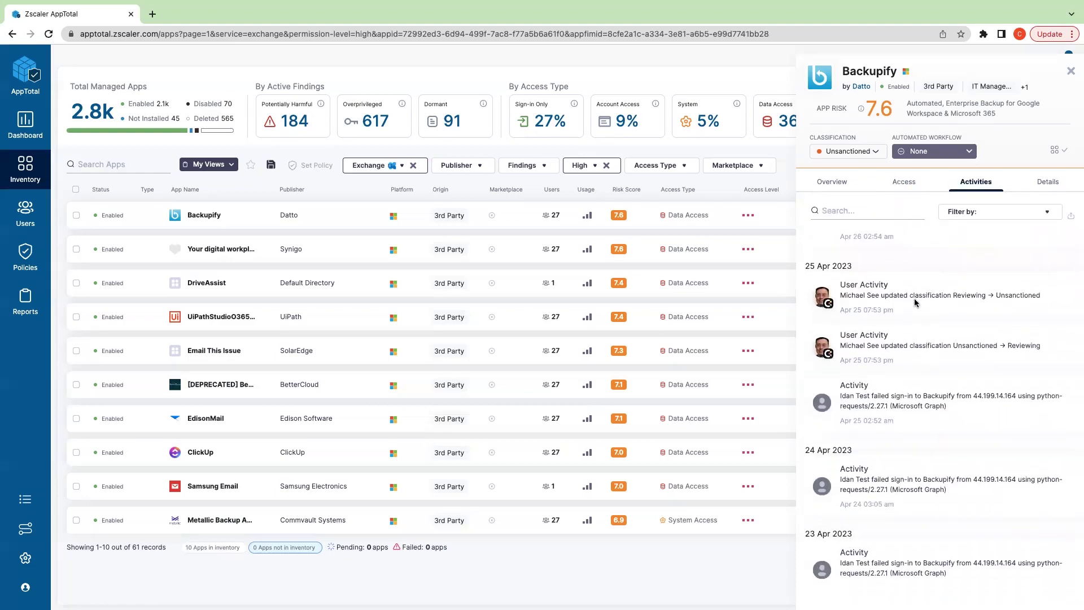
pyautogui.scroll(2, 916, 303)
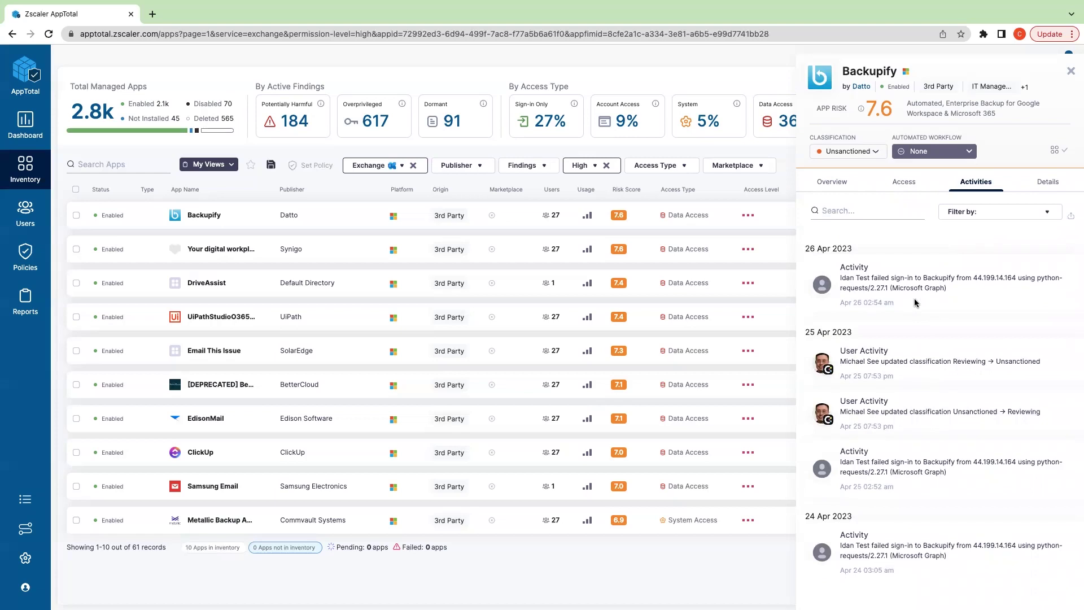
pyautogui.click(1043, 185)
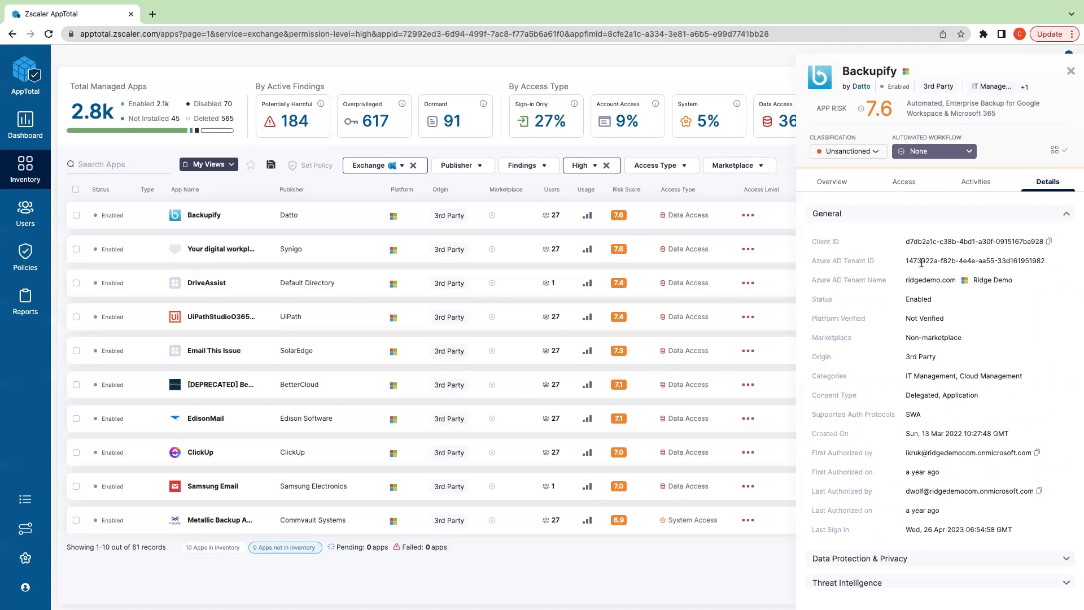
pyautogui.scroll(-1, 928, 348)
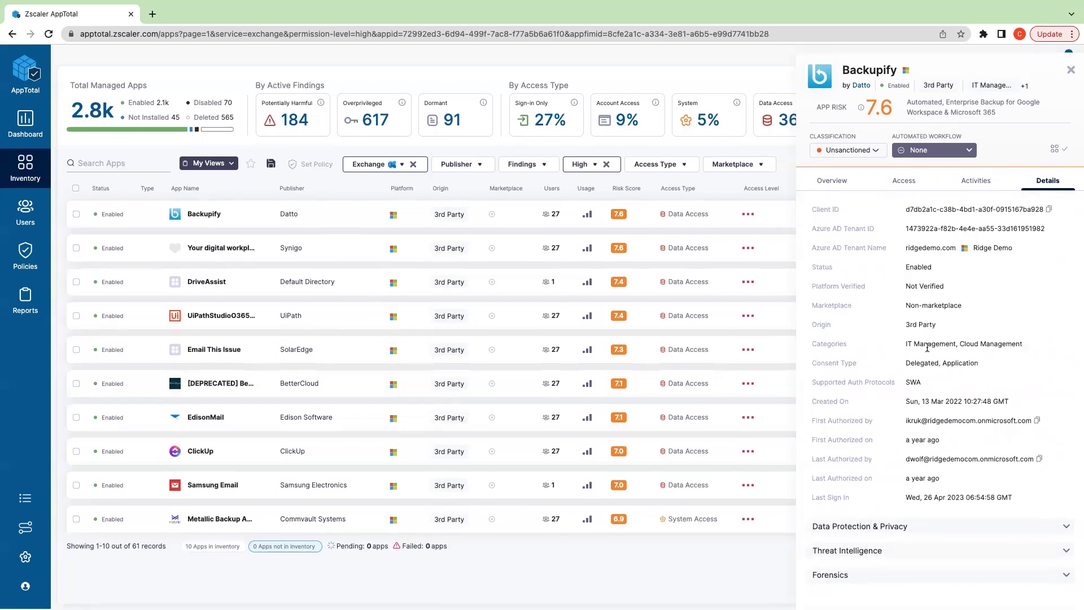
pyautogui.click(892, 527)
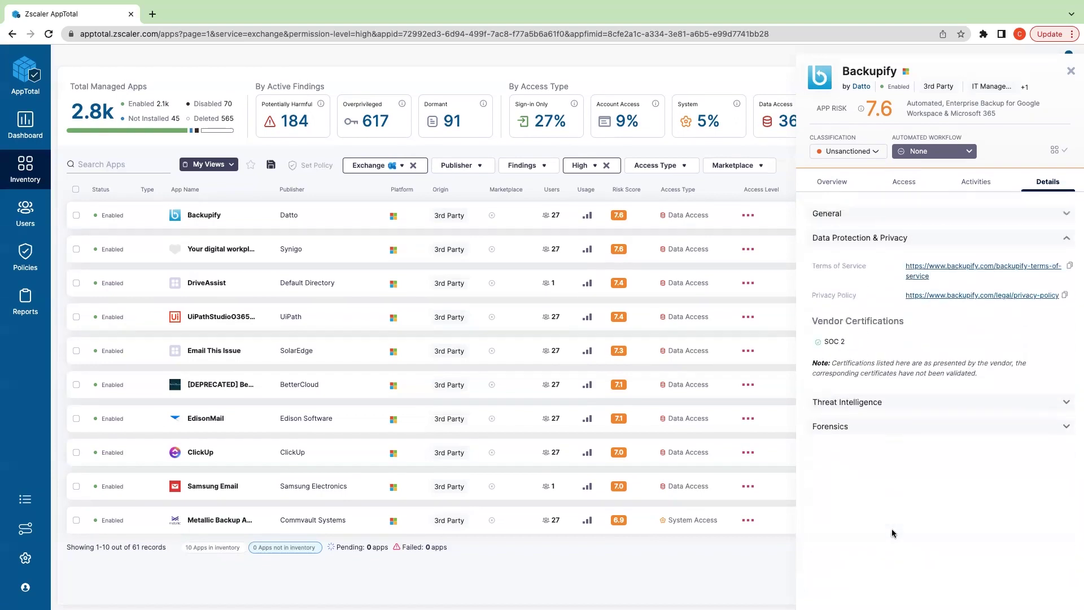
pyautogui.scroll(-1, 870, 257)
# - Expand Threat Intelligence and Forensics to show two seen IPs, redirect URLs and the consent screen
pyautogui.click(831, 402)
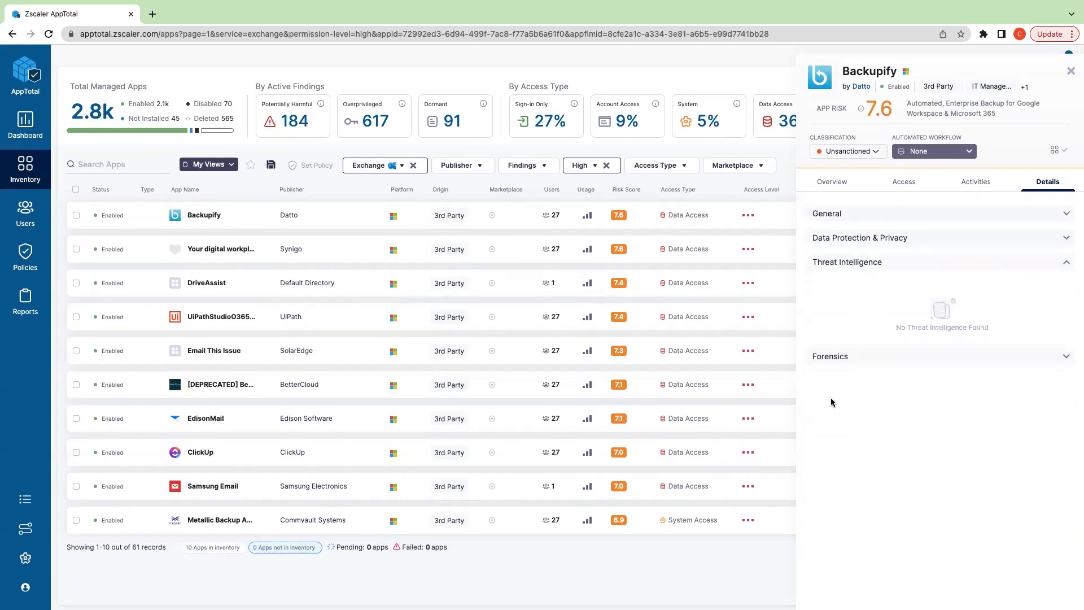
pyautogui.click(845, 356)
pyautogui.scroll(-1, 846, 355)
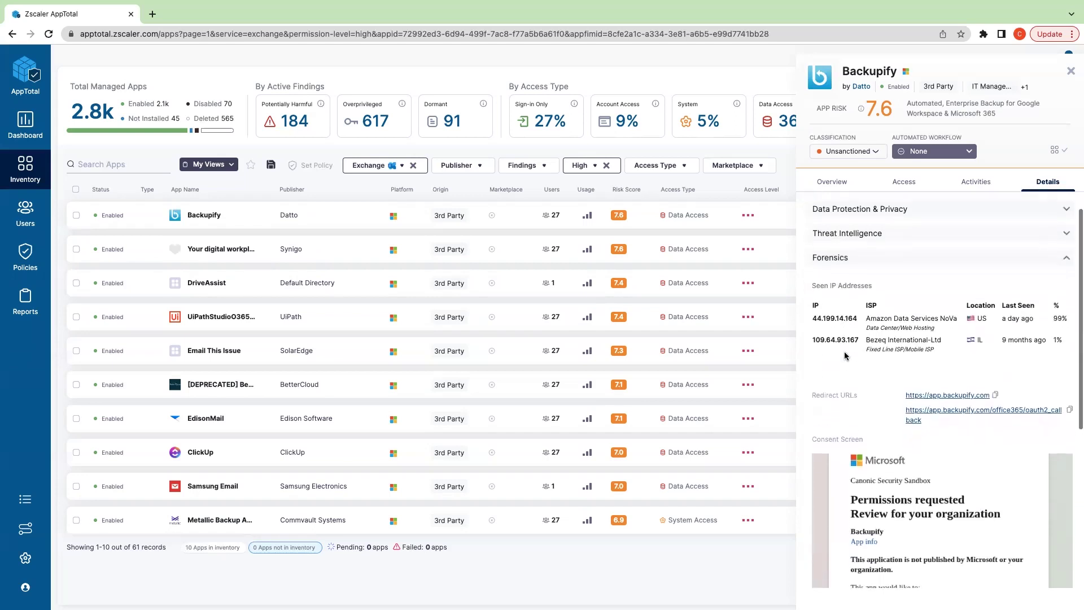
pyautogui.scroll(-1, 845, 355)
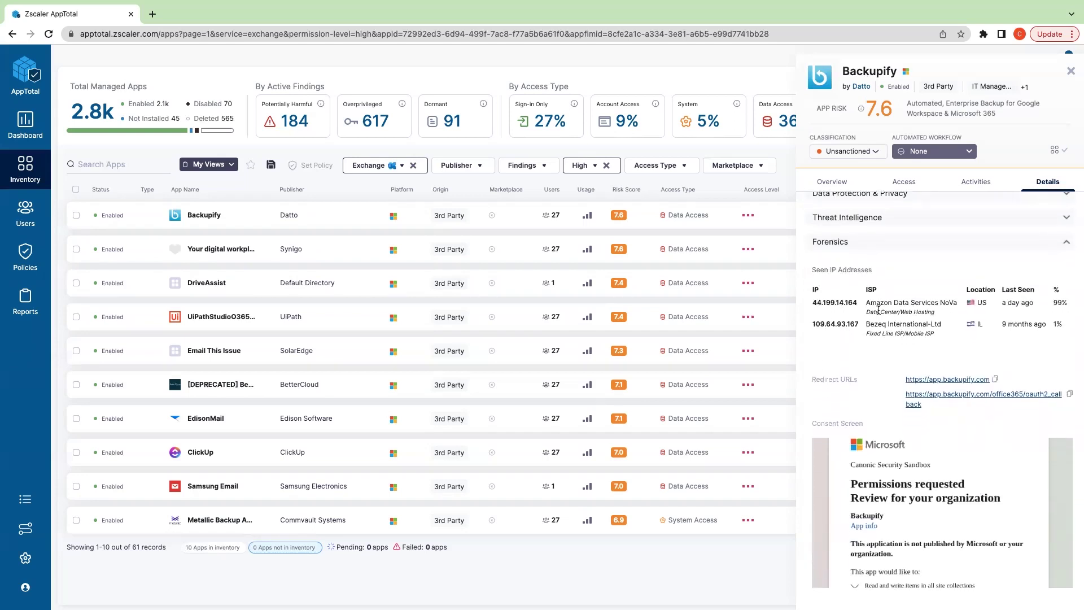
pyautogui.scroll(-5, 879, 310)
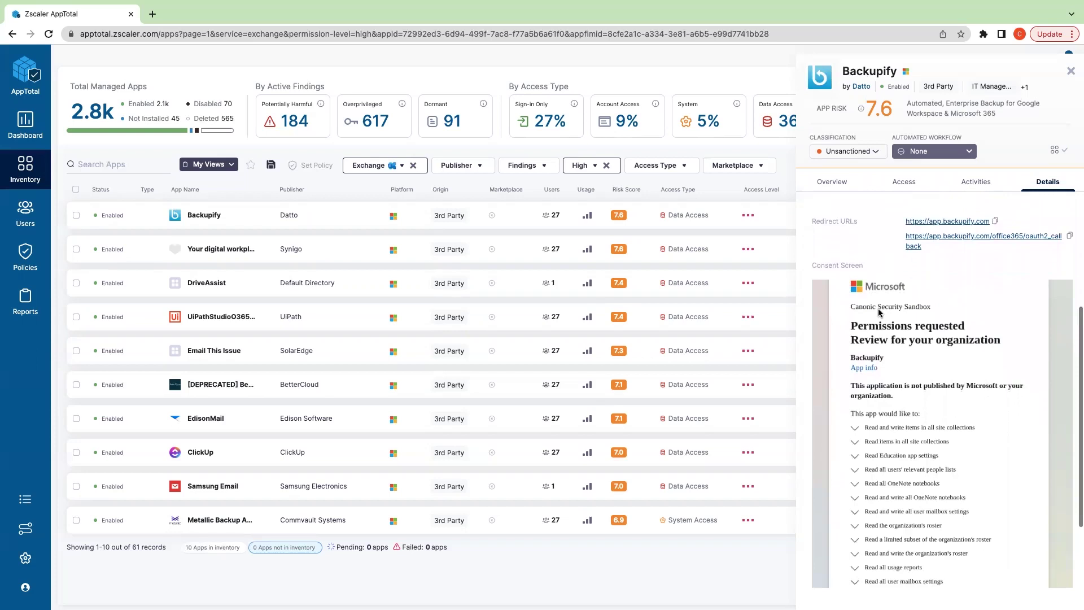
pyautogui.scroll(-3, 879, 313)
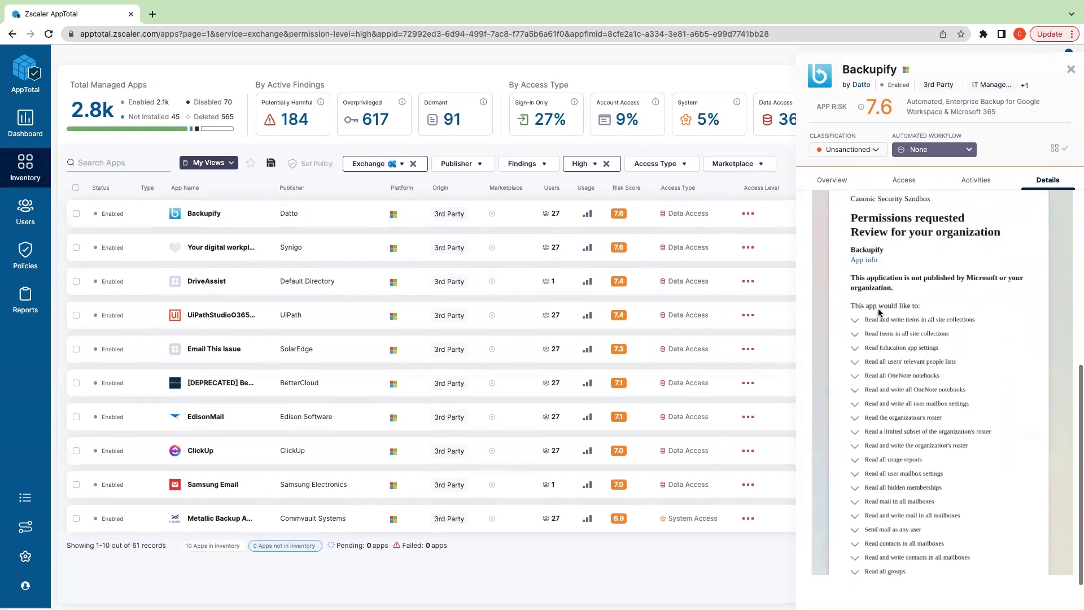
pyautogui.scroll(5, 878, 313)
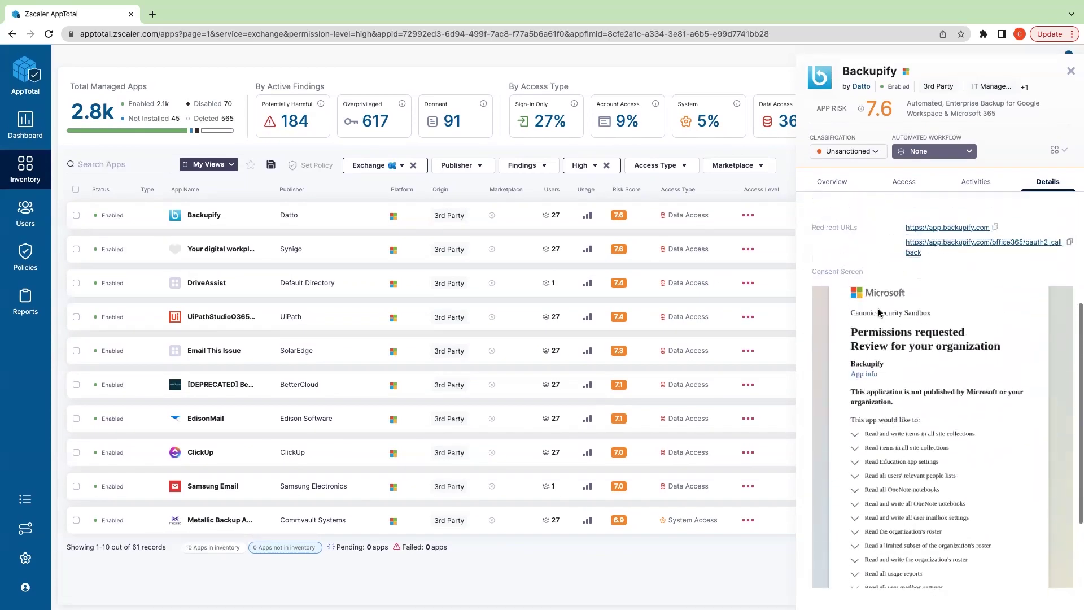
# - Return to Backupify's overview, leave its Automated Workflow at None, and close the side panel
pyautogui.click(830, 183)
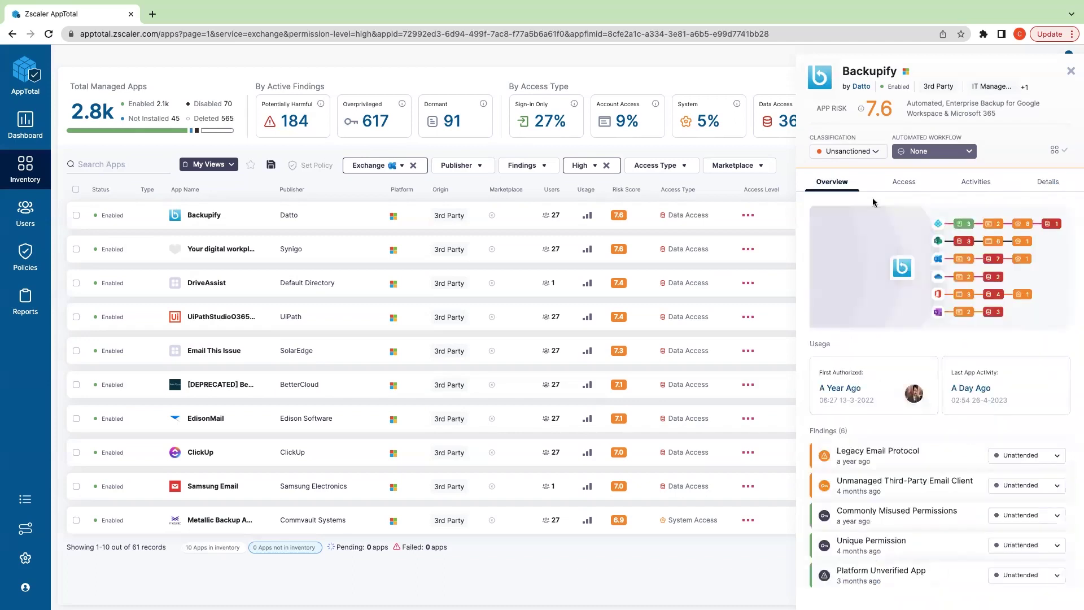
pyautogui.click(972, 152)
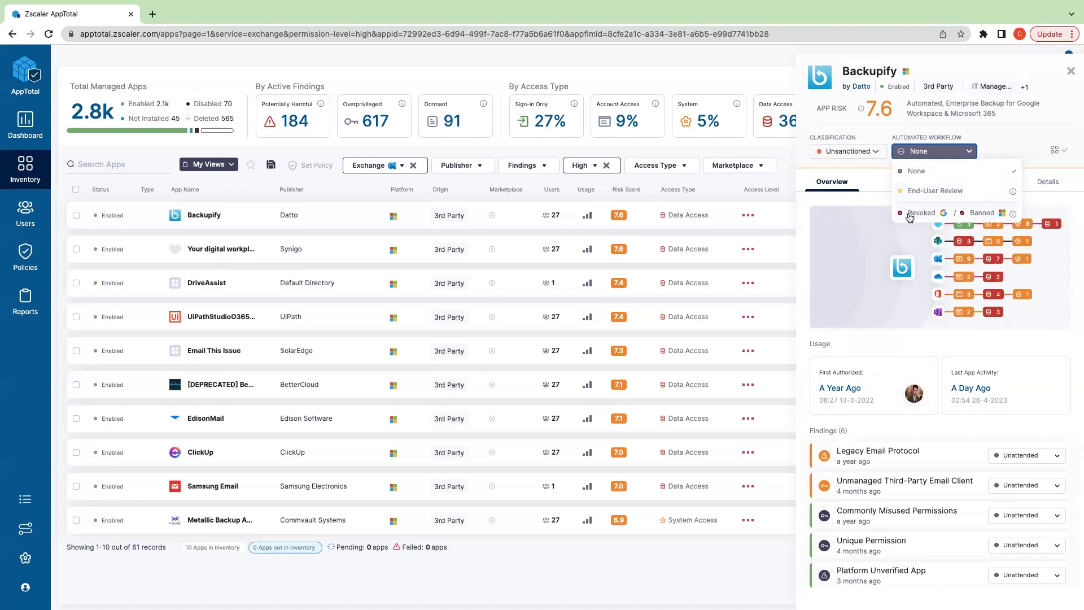
pyautogui.click(869, 177)
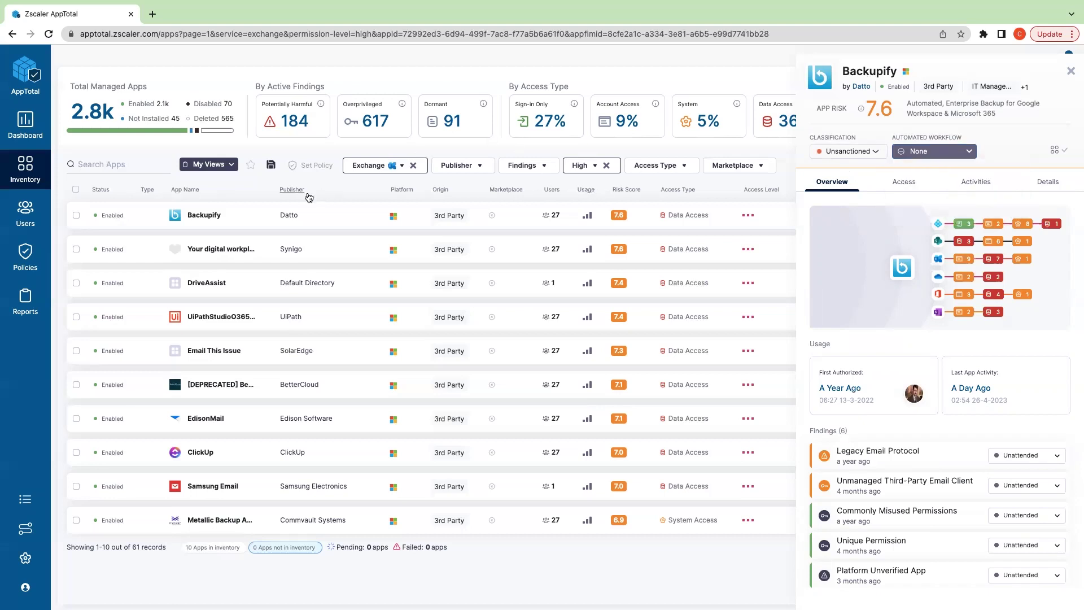
pyautogui.click(1071, 71)
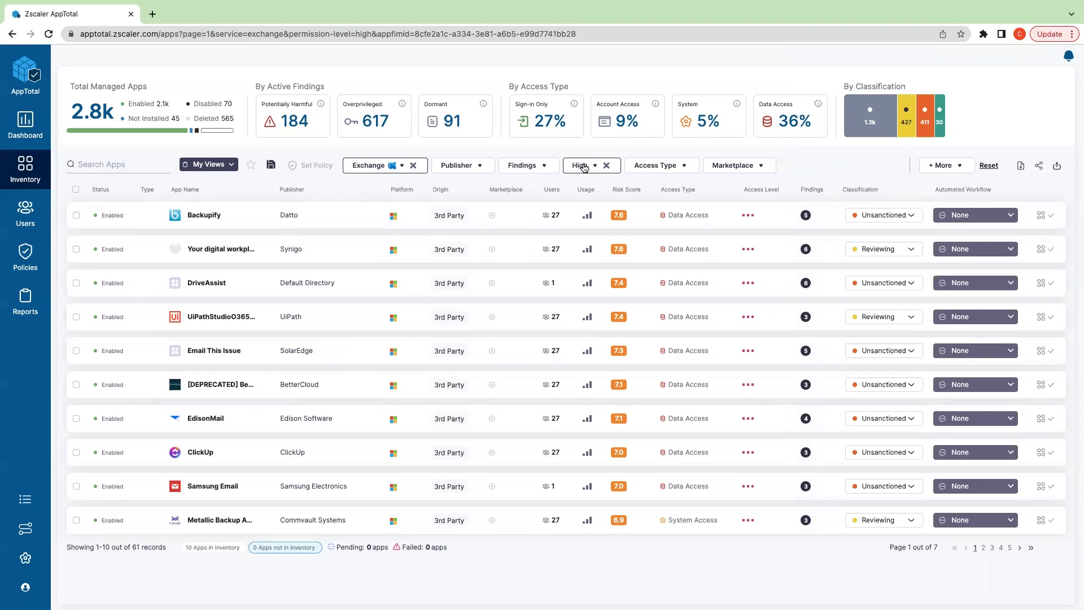
# - Save the current Exchange and High permission filters as the view 'Exchange with High Permissions'
pyautogui.click(269, 165)
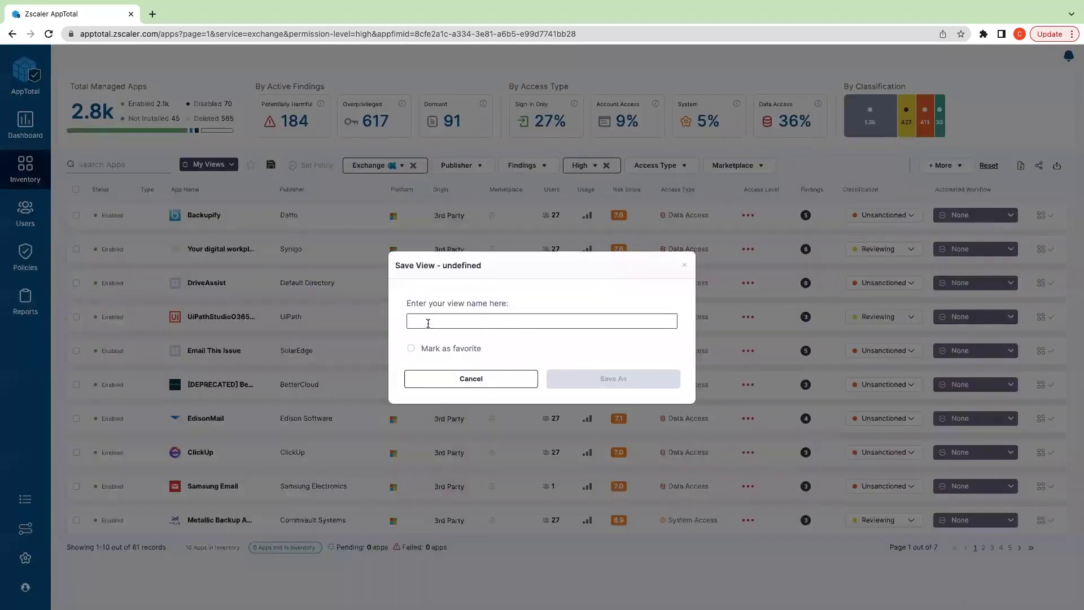
pyautogui.click(426, 318)
pyautogui.write('Exchan')
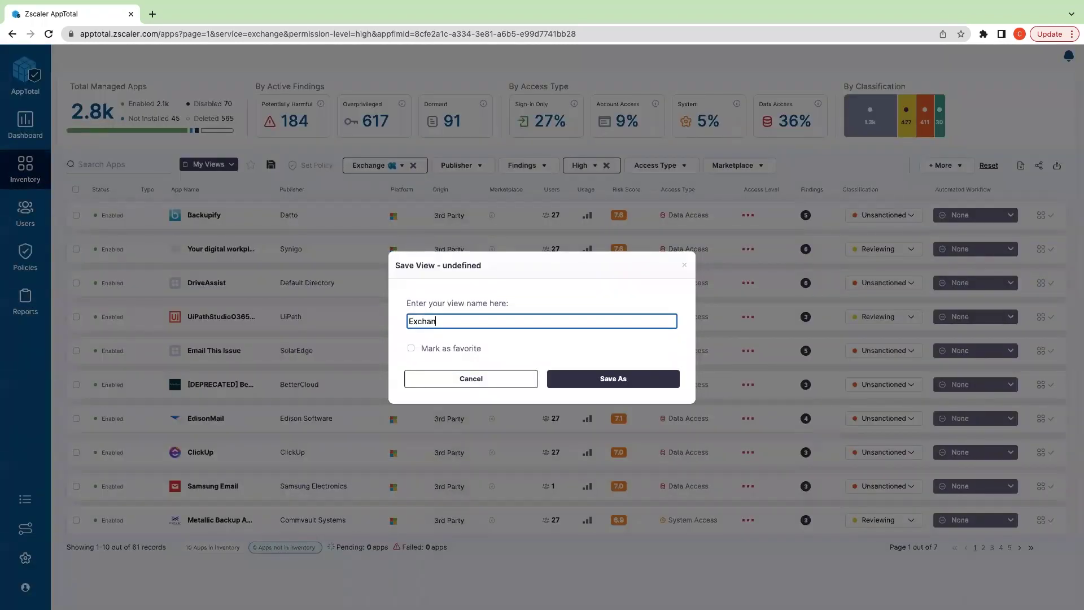
pyautogui.write('ge with High Permissions')
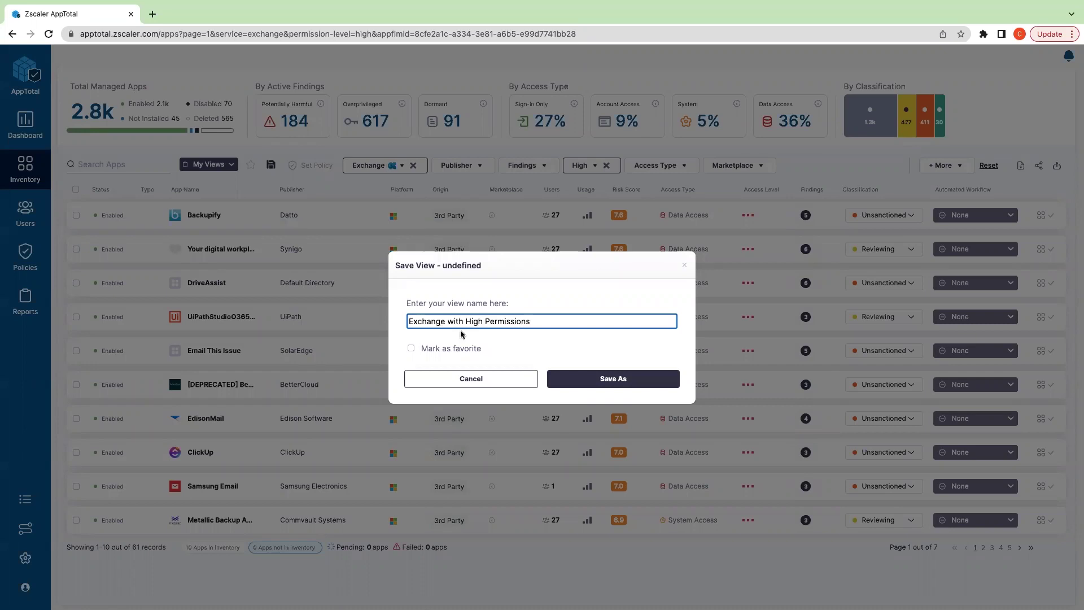
pyautogui.click(590, 380)
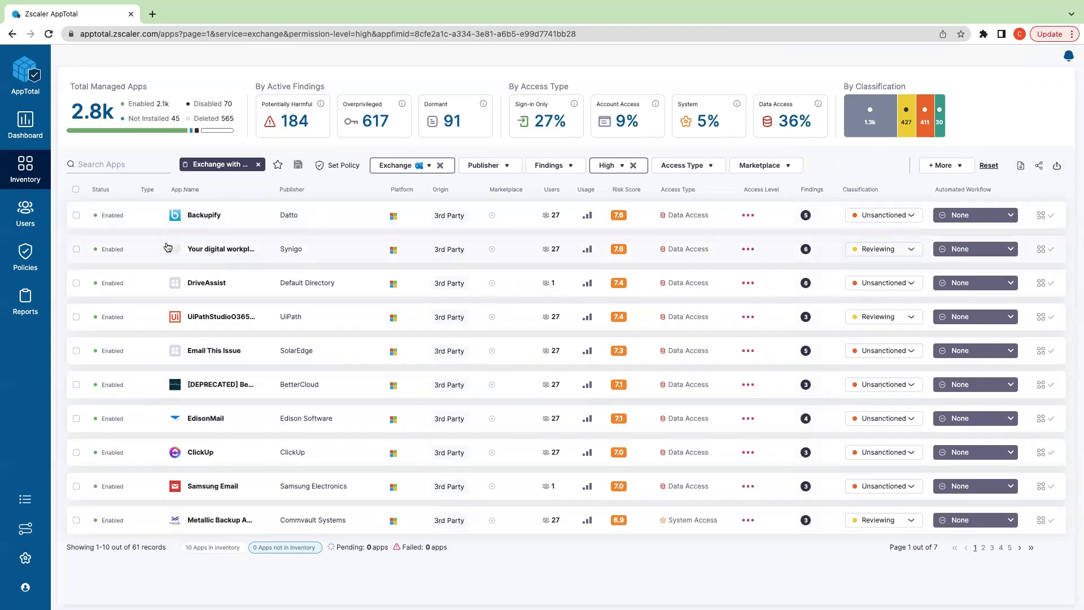
# - Open the Policies page and look through the existing policies' classifications and workflows
pyautogui.click(26, 253)
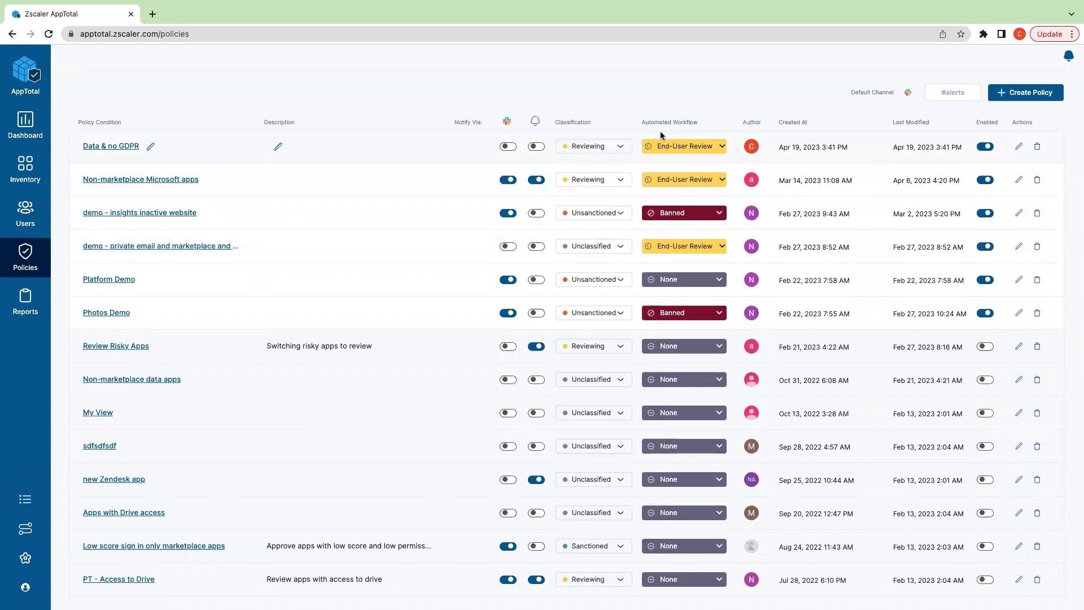
pyautogui.scroll(-1, 402, 281)
pyautogui.scroll(-1, 403, 281)
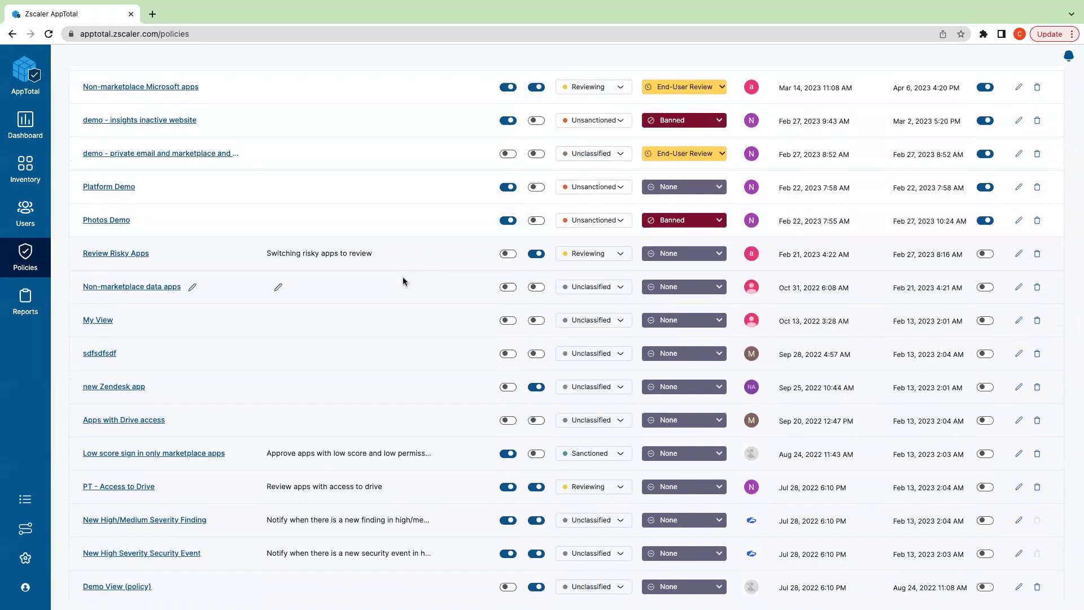
pyautogui.scroll(2, 402, 281)
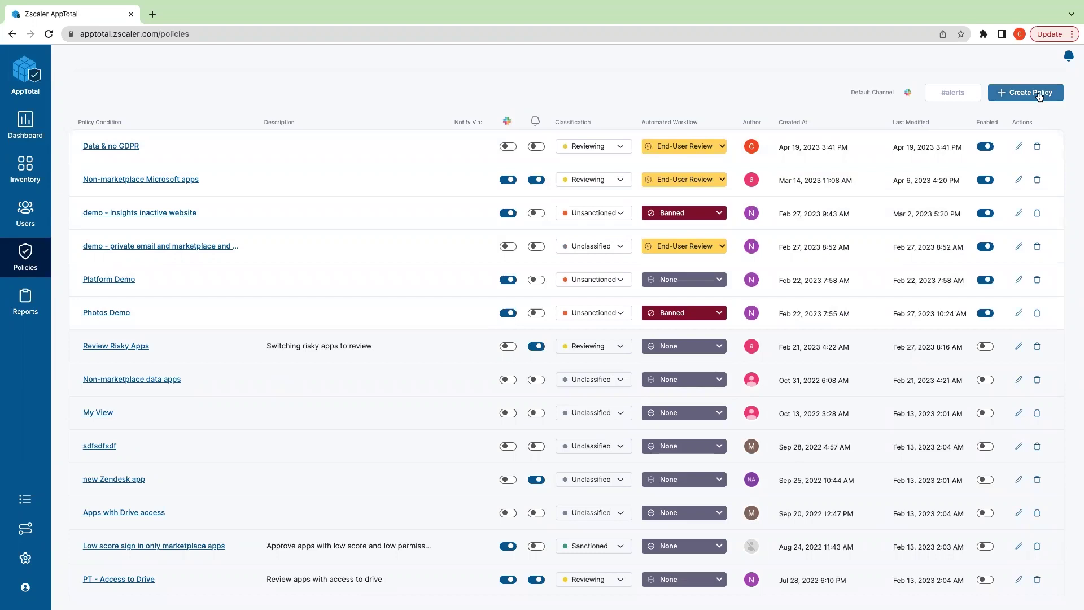
# - Create a policy on the 'Exchange with High Permissions' view with in-app alerts
pyautogui.click(1039, 96)
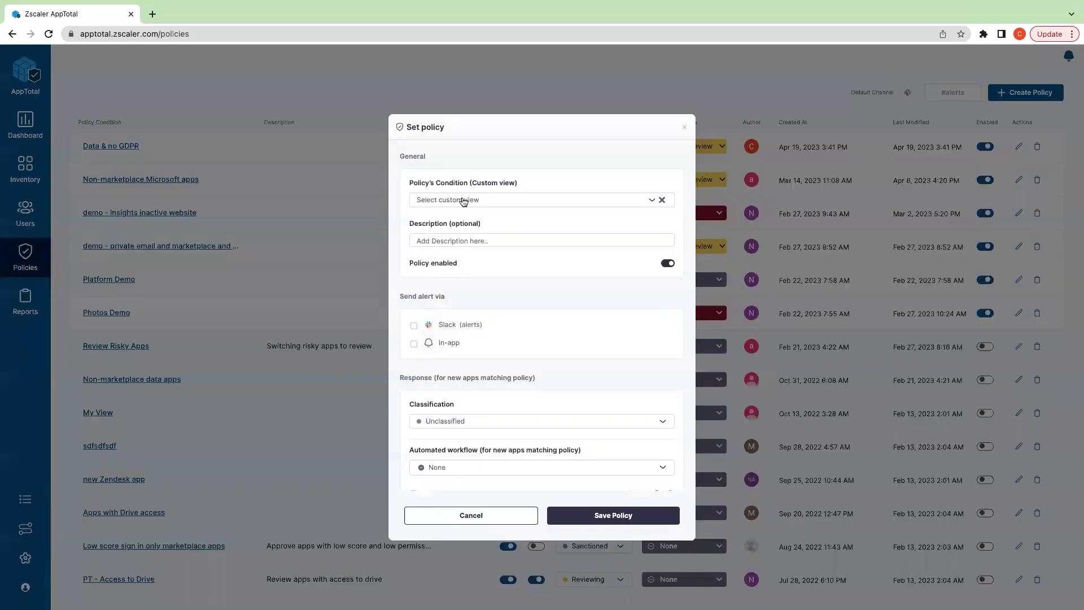
pyautogui.click(463, 201)
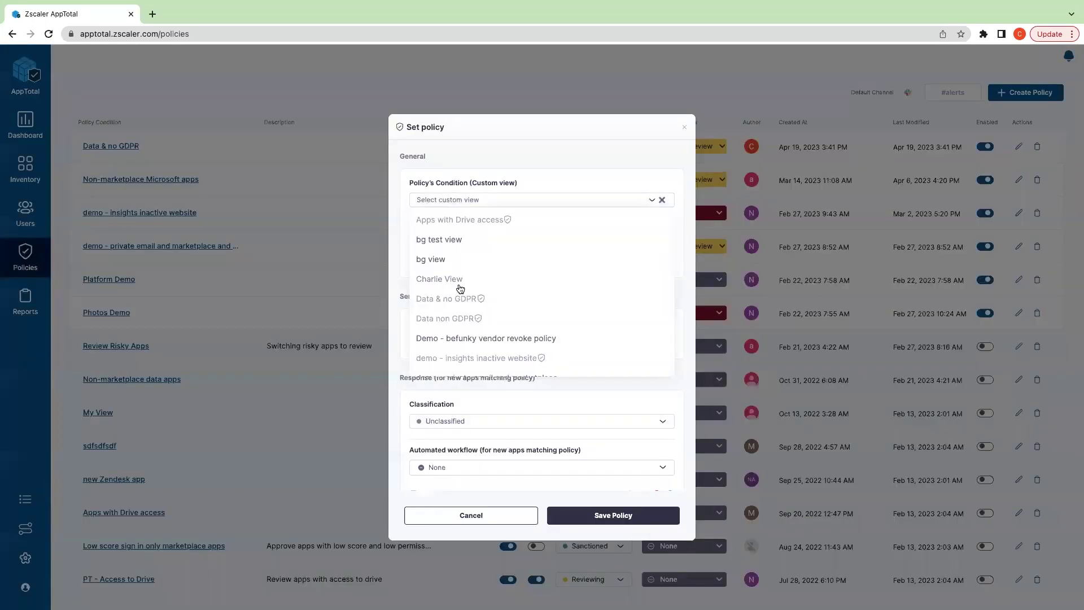
pyautogui.scroll(-5, 612, 283)
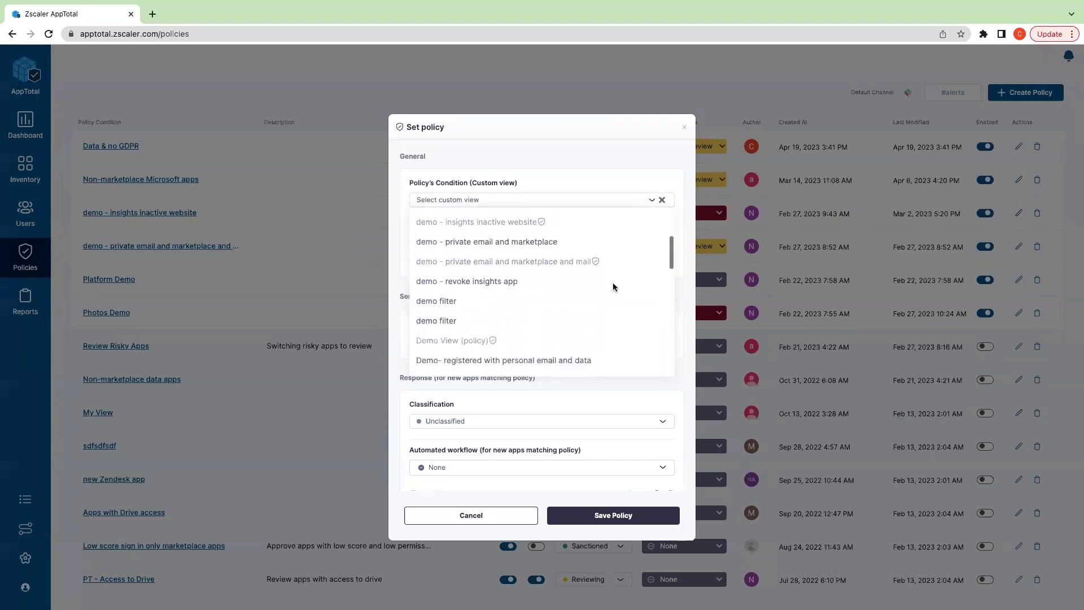
pyautogui.scroll(-8, 612, 282)
pyautogui.scroll(7, 612, 282)
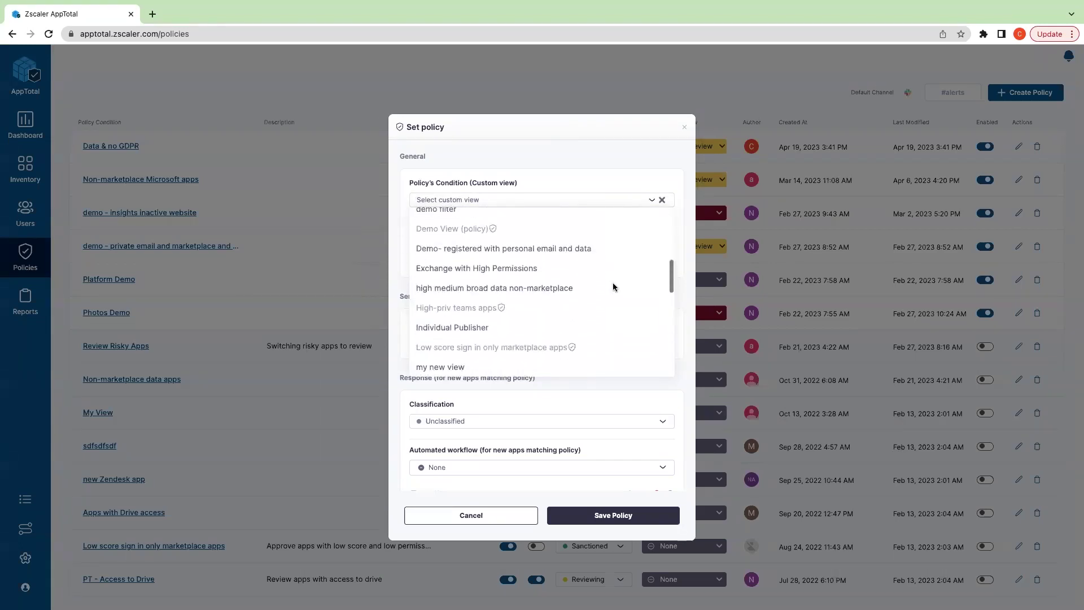
pyautogui.click(469, 268)
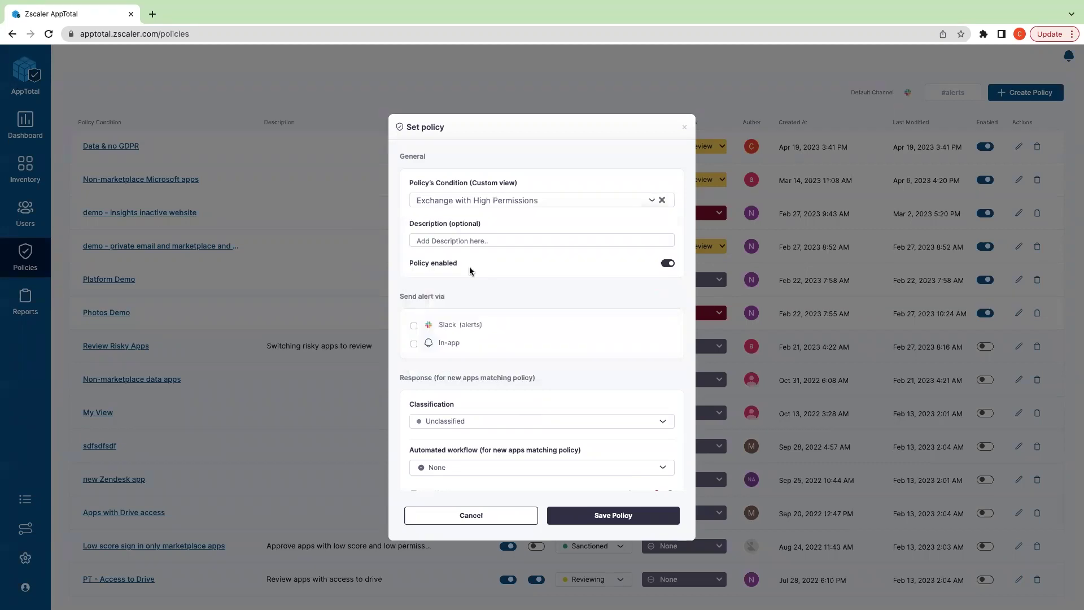
pyautogui.click(414, 344)
# - Set the policy's classification to Reviewing and its automated workflow to End-User Review
pyautogui.scroll(-3, 506, 276)
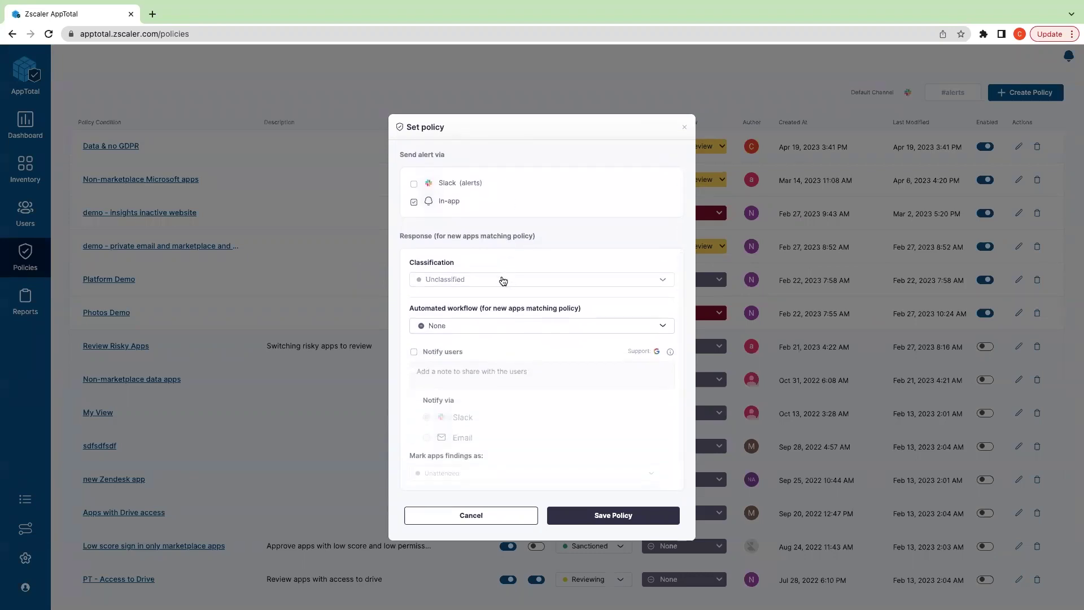
pyautogui.click(503, 280)
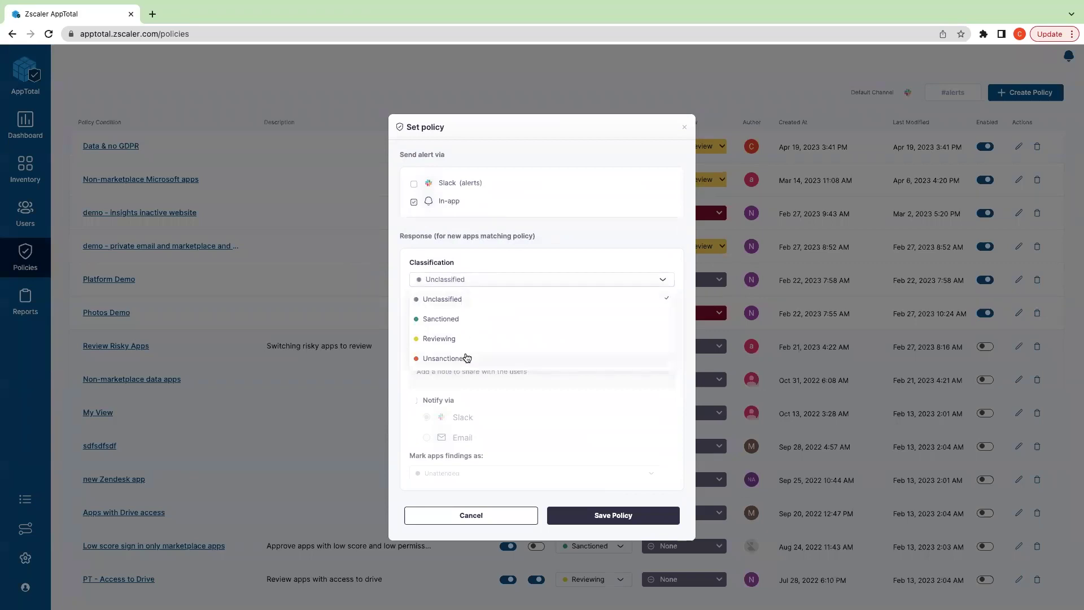
pyautogui.click(462, 337)
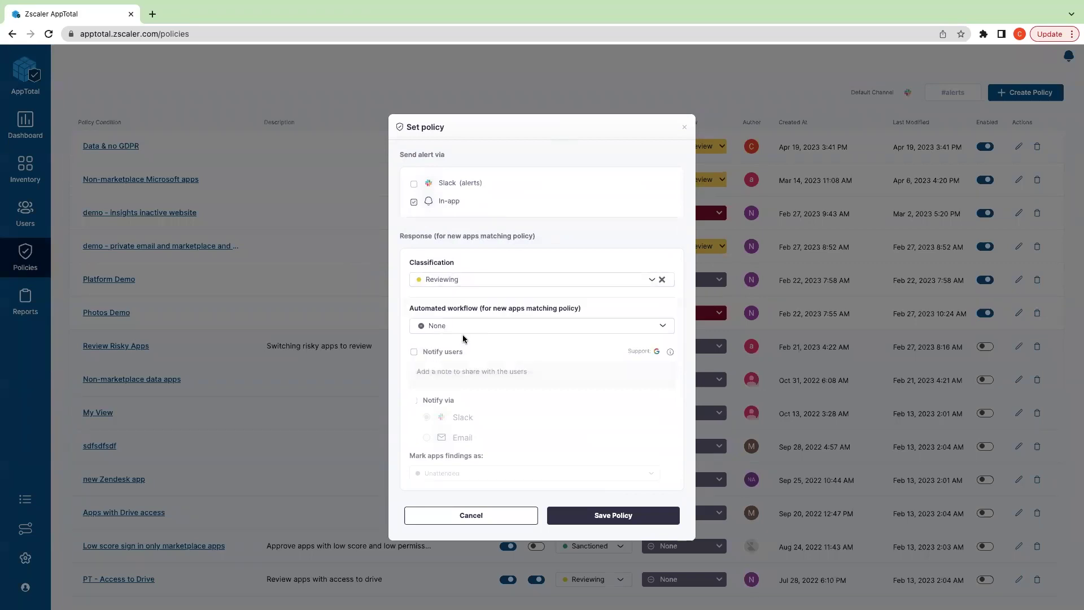
pyautogui.click(432, 328)
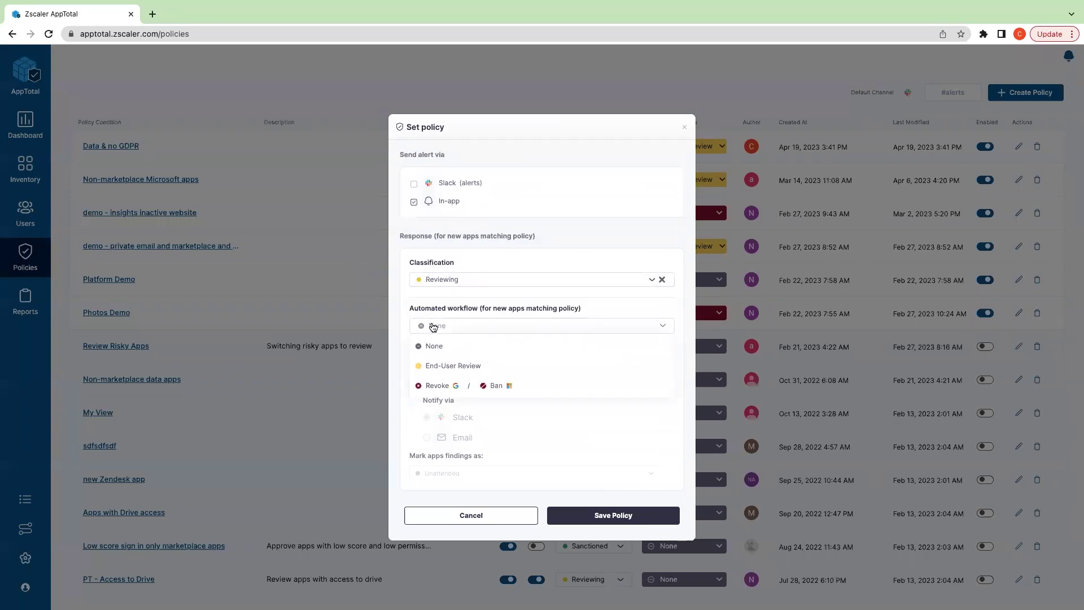
pyautogui.click(420, 366)
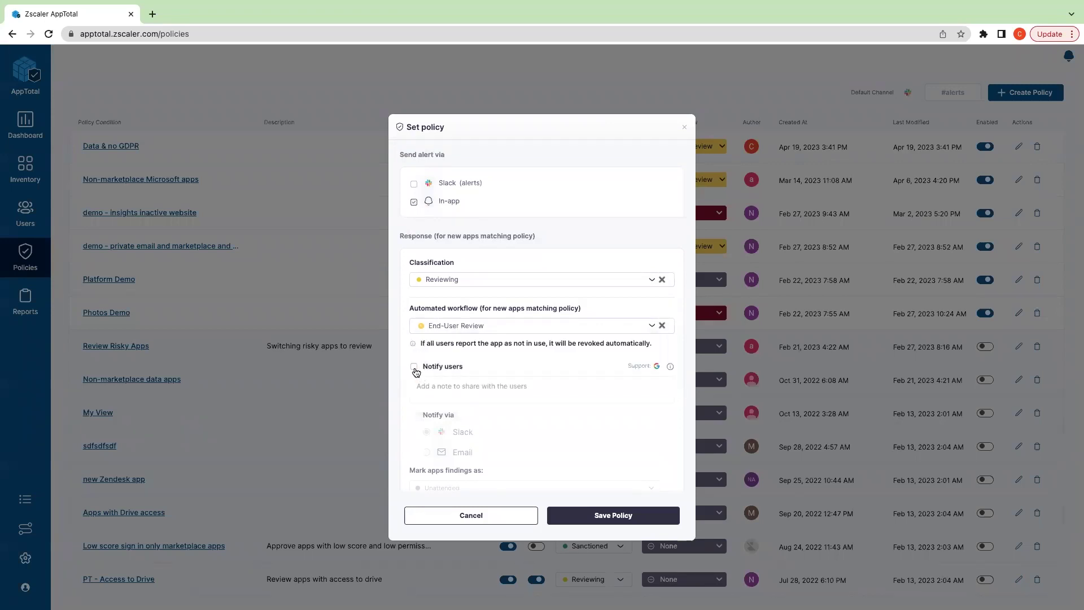
pyautogui.scroll(-1, 416, 367)
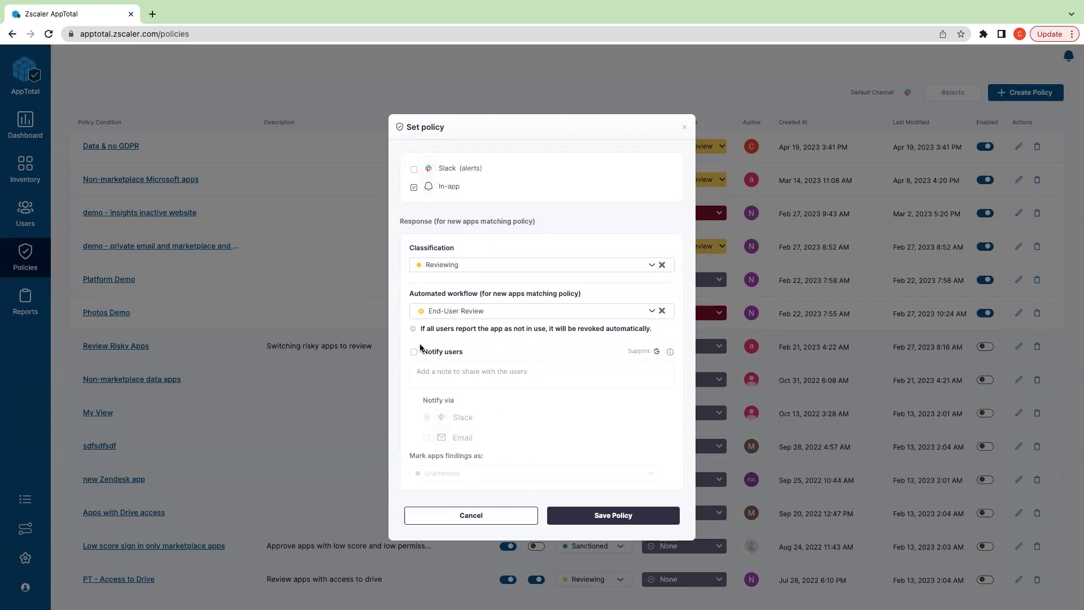
pyautogui.rightClick(472, 315)
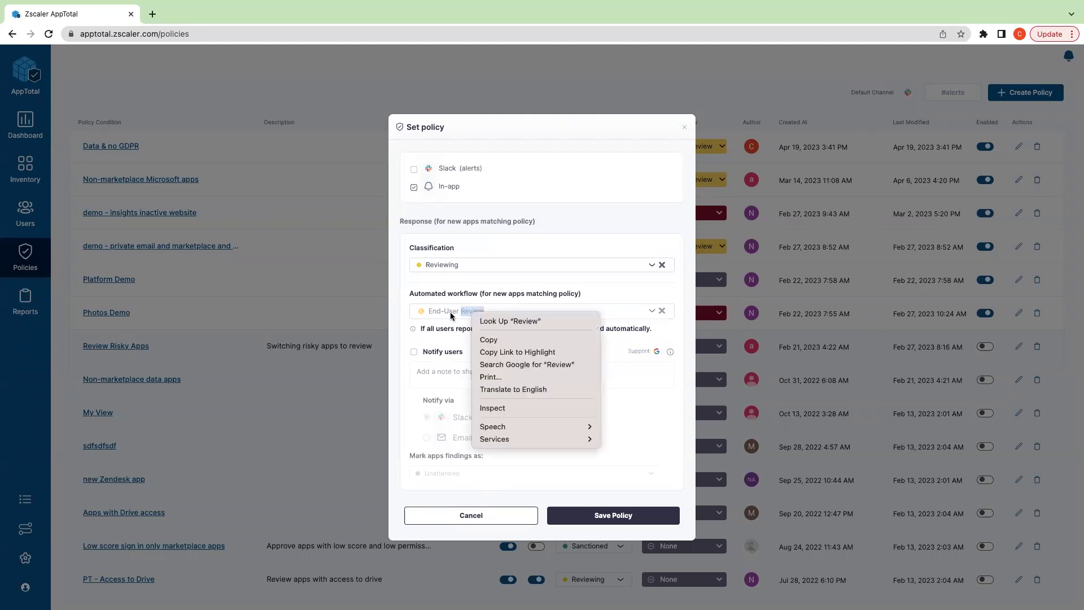
pyautogui.click(450, 311)
pyautogui.click(636, 314)
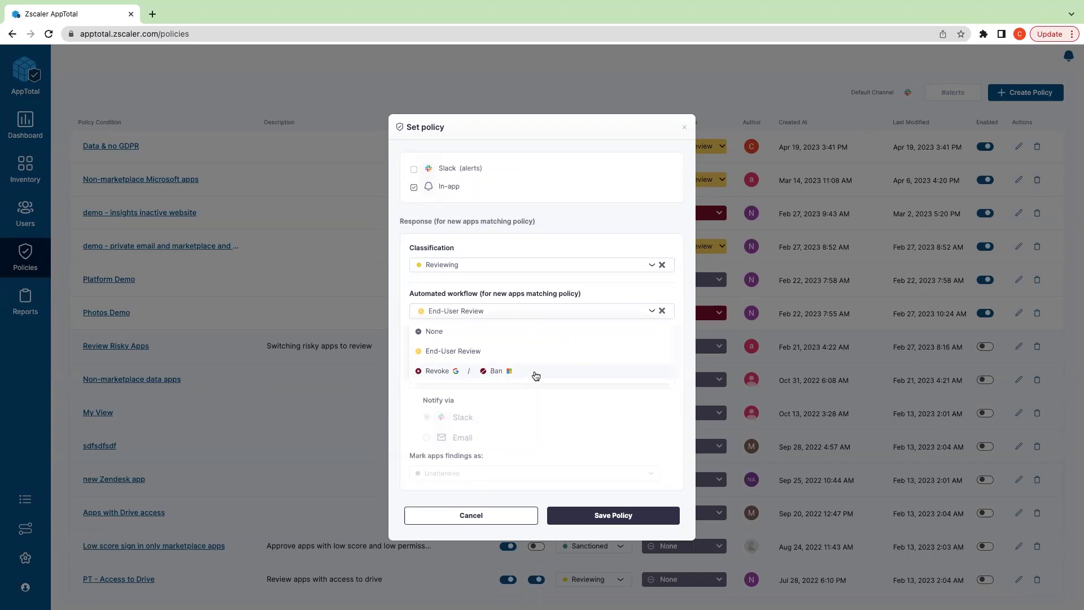
pyautogui.click(521, 351)
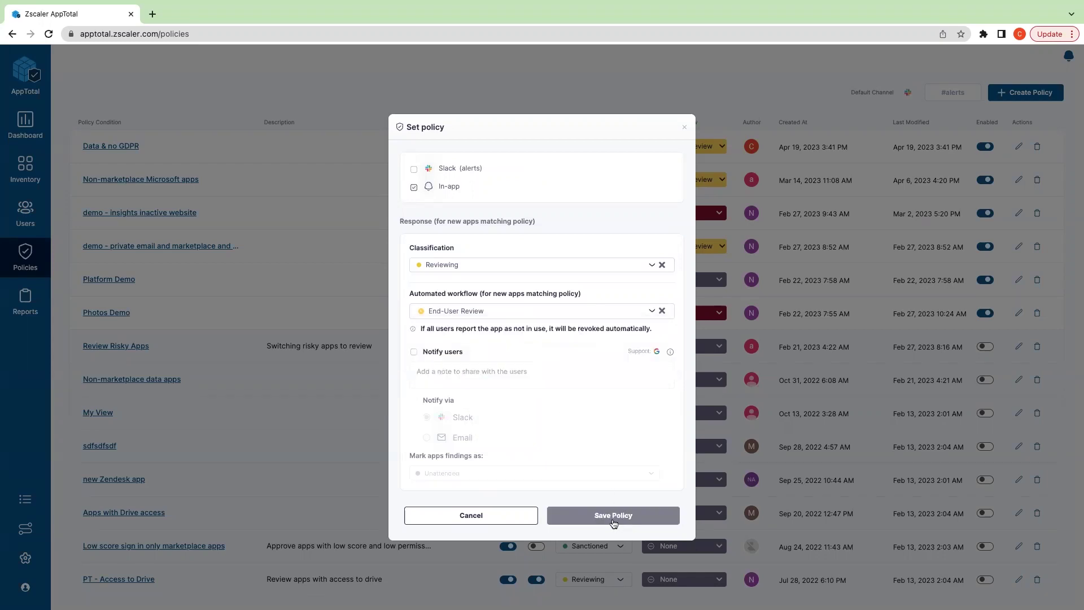
# - Save the Exchange with High Permissions policy, then go to the Inventory listing all 2763 apps
pyautogui.click(614, 516)
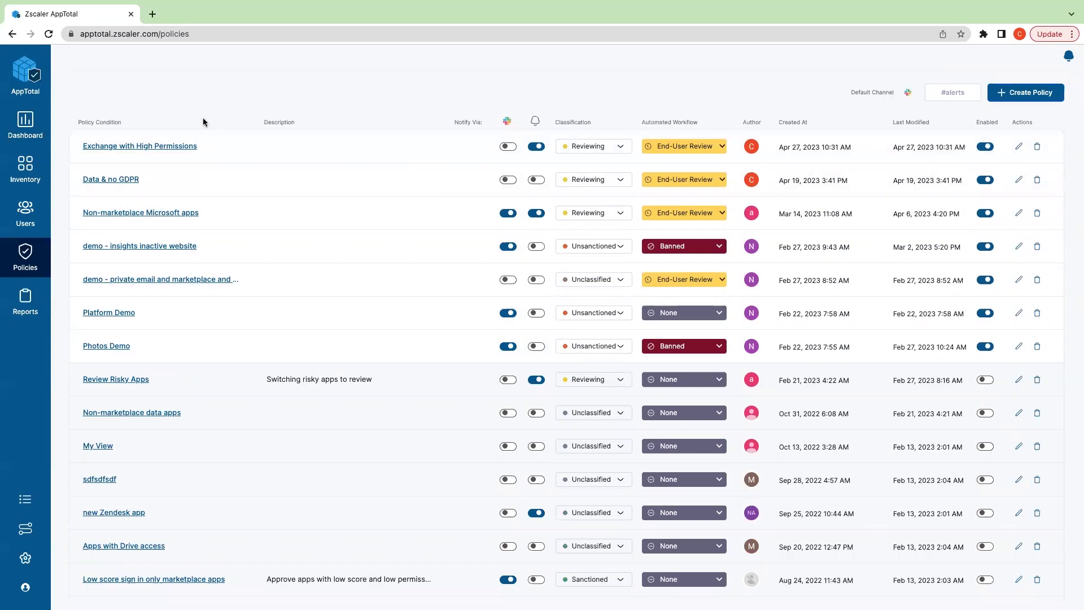
pyautogui.click(25, 168)
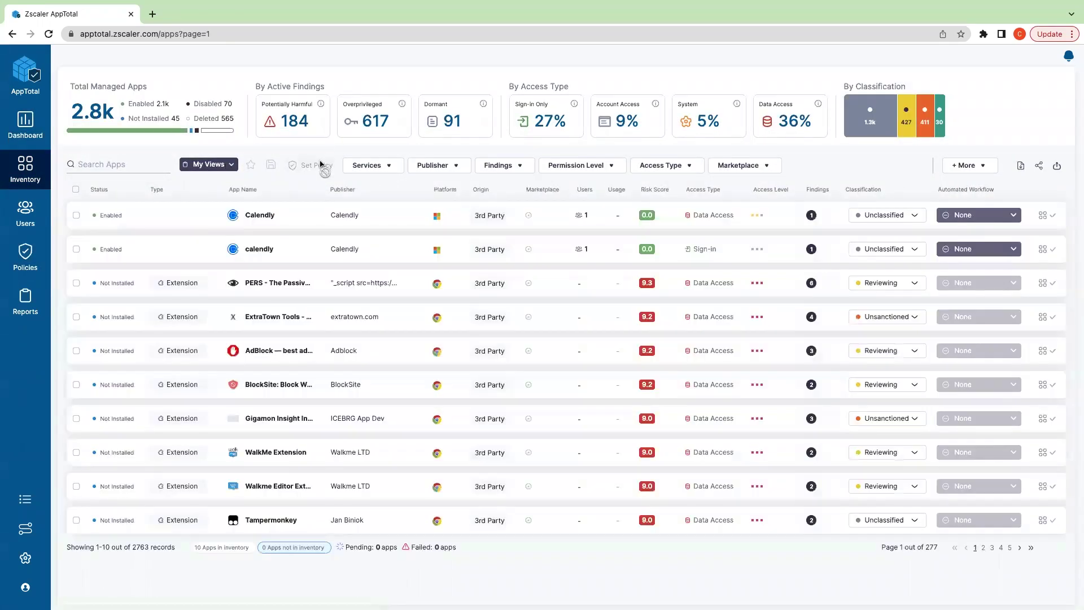
pyautogui.click(394, 169)
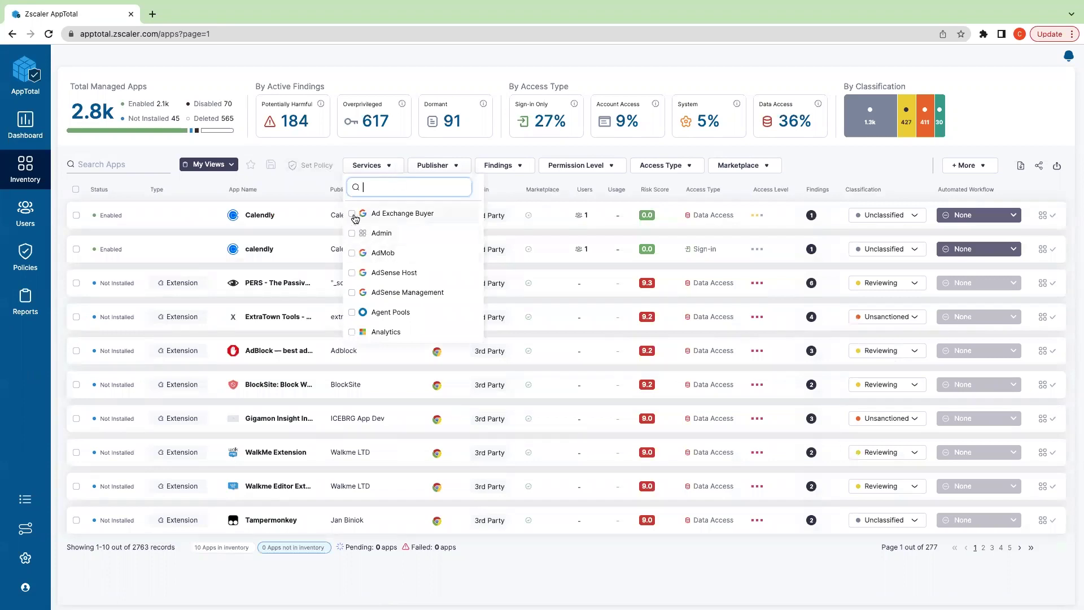
pyautogui.click(352, 314)
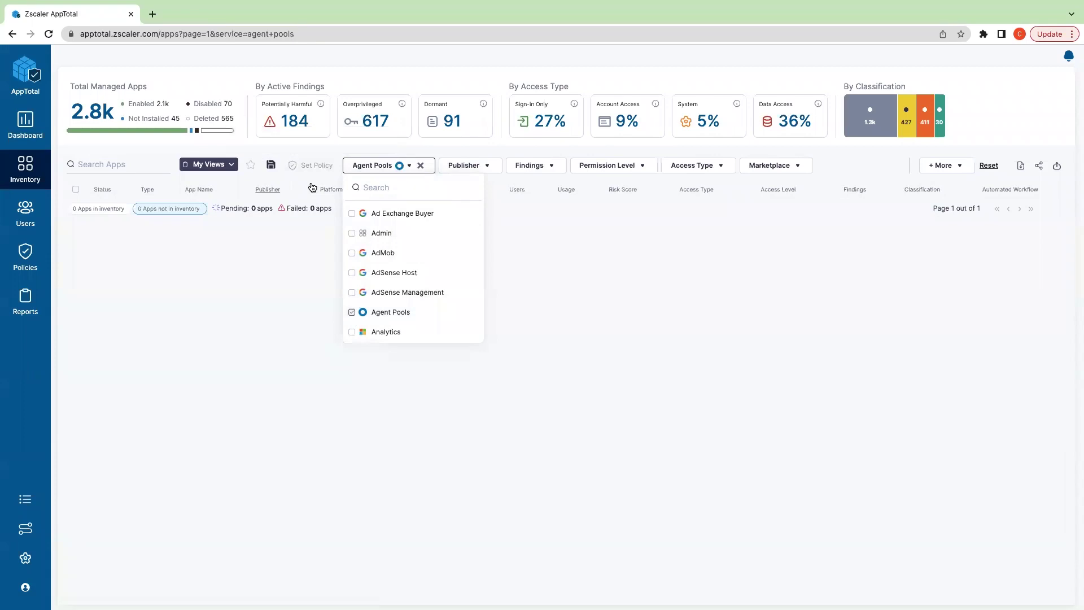
pyautogui.click(352, 313)
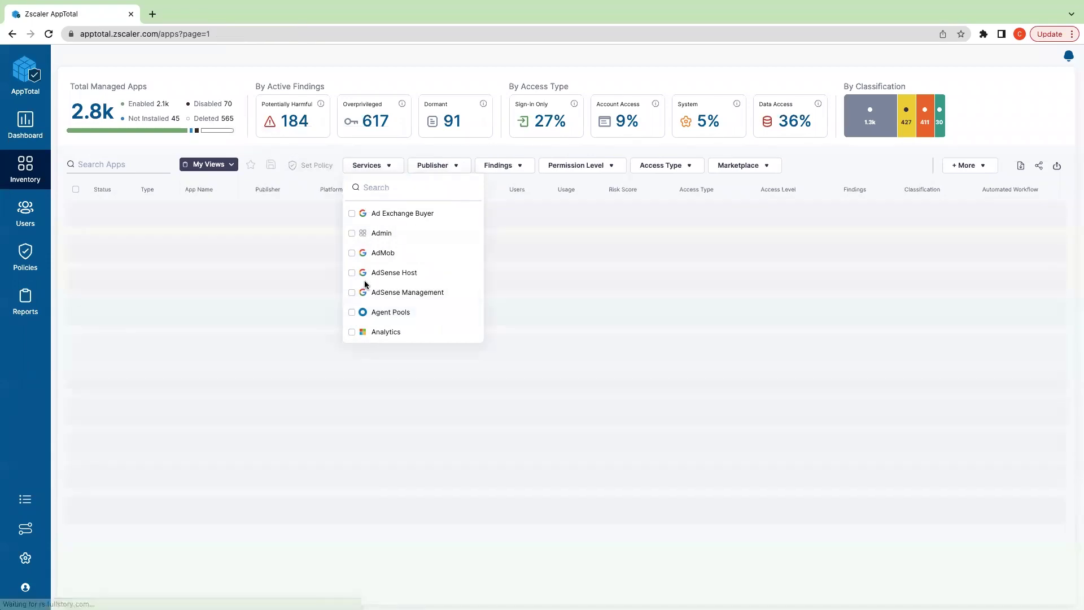
pyautogui.click(515, 182)
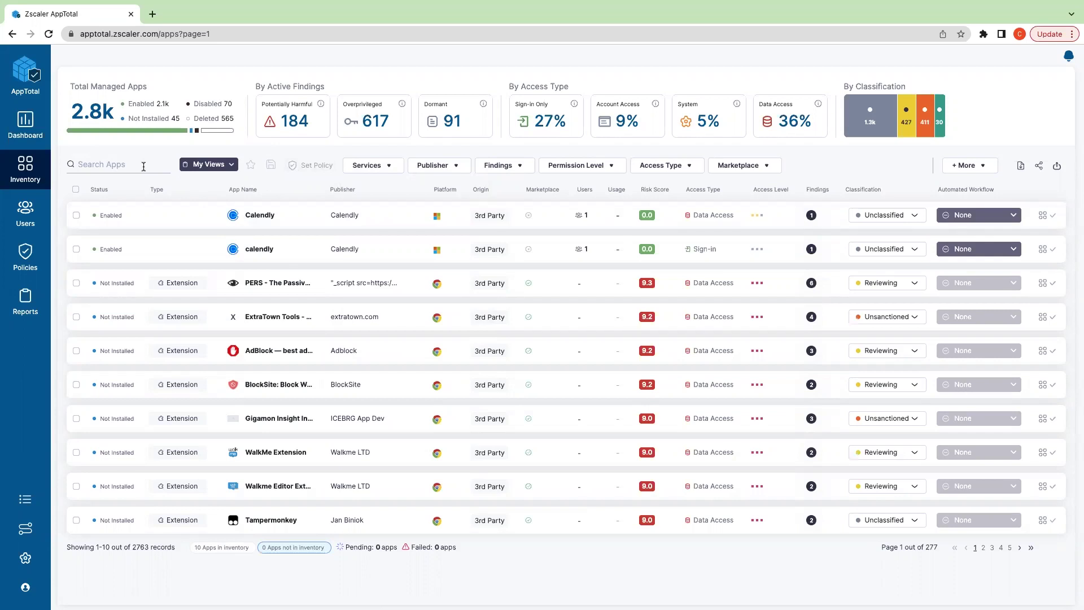
# - Search the inventory for 'yet another mail me' and open the Yet Another Mail Merge app's details, rated 6.8 risk
pyautogui.click(143, 167)
pyautogui.write('yet another mail merge')
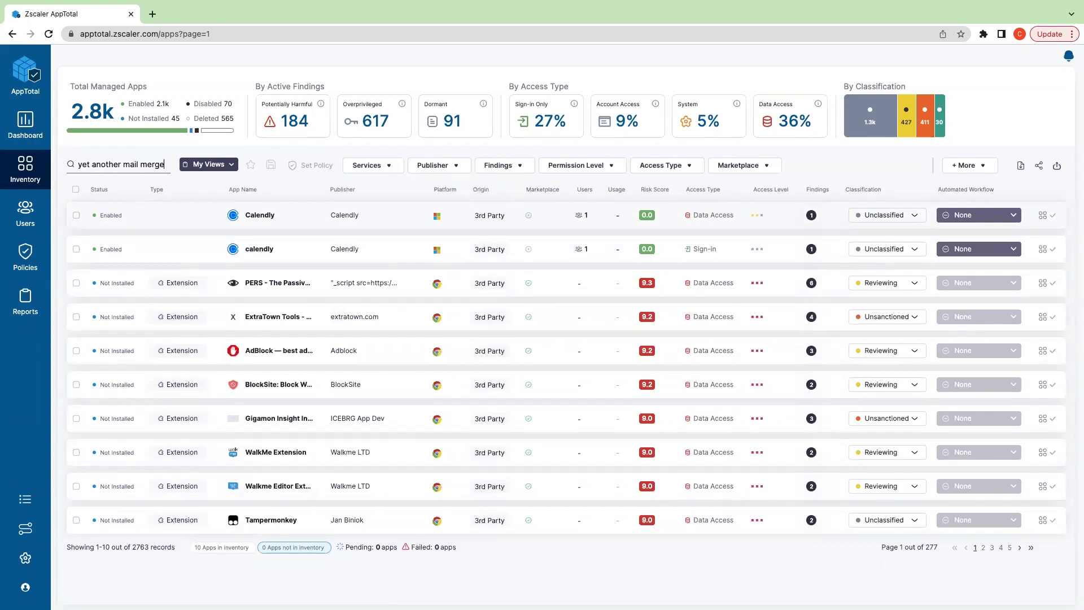
pyautogui.press('Return')
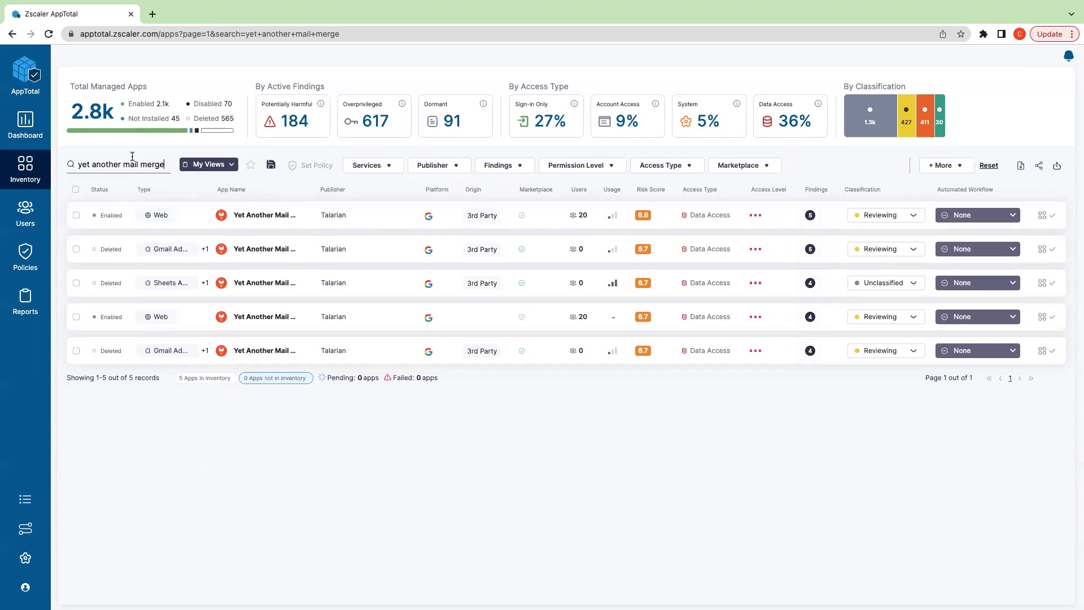
pyautogui.click(361, 228)
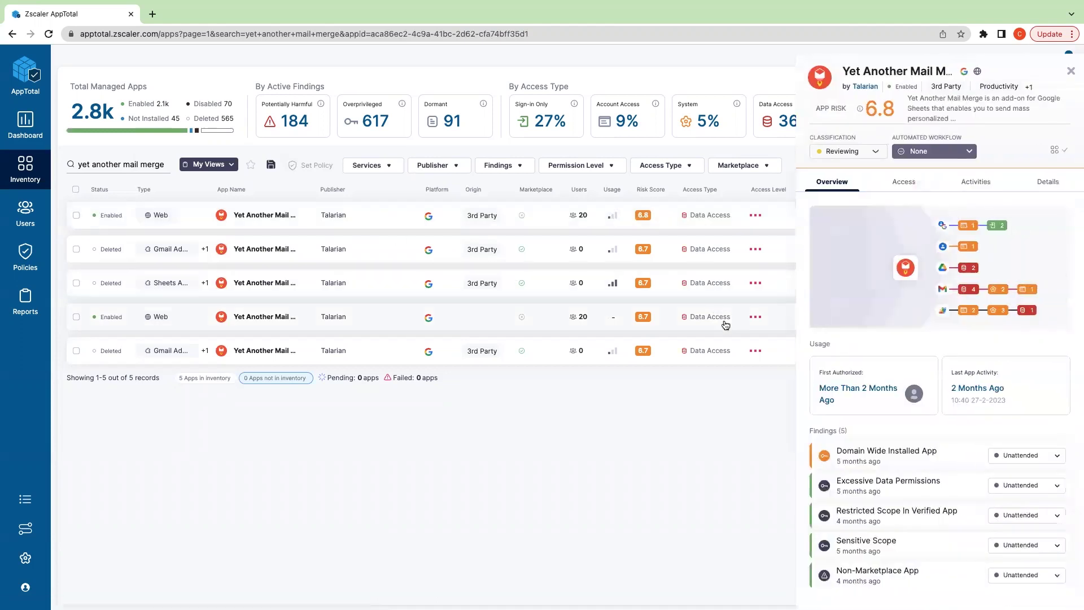